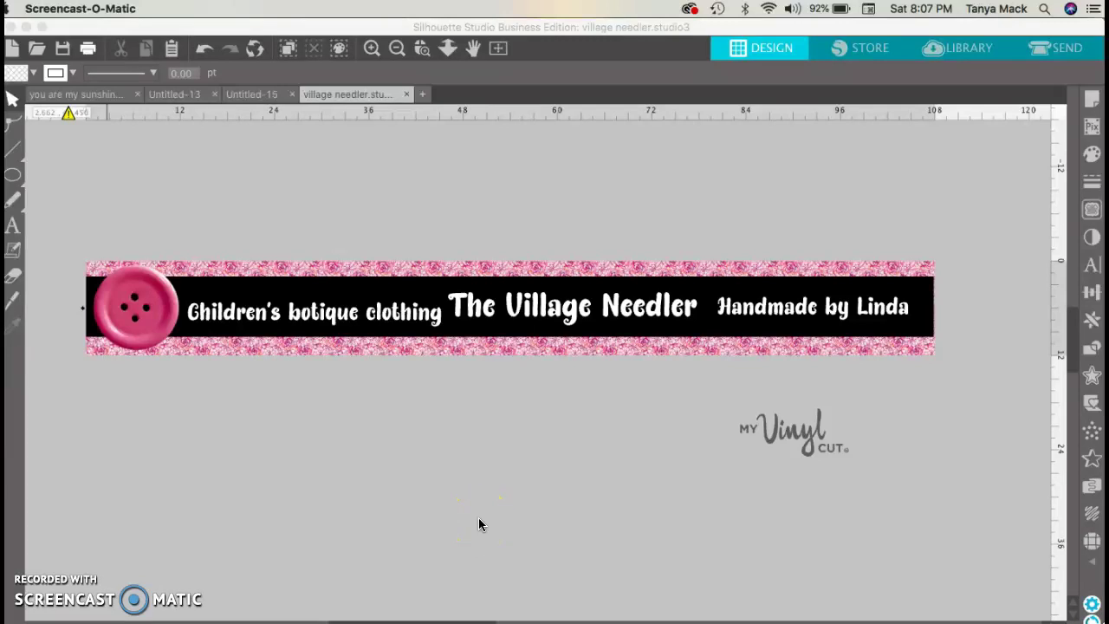
Select the banner group so its 108.000 × 12.000 in bounding box appears.
{"action": "left_click", "coordinate": [377, 351]}
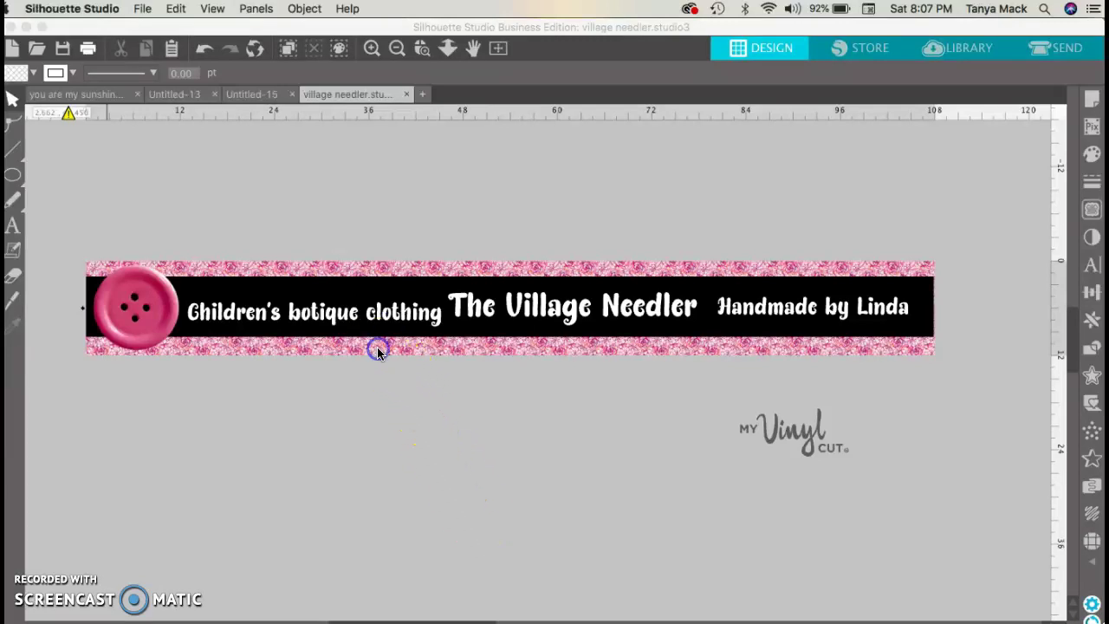
{"action": "left_click", "coordinate": [377, 351]}
{"action": "left_click", "coordinate": [491, 483]}
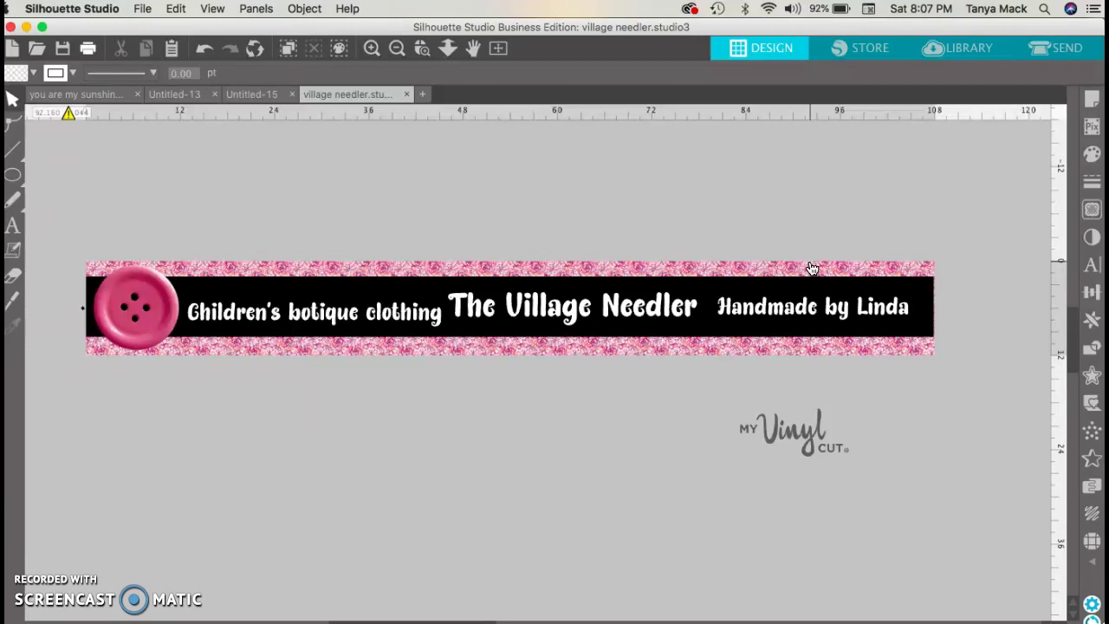
{"action": "left_click", "coordinate": [493, 273]}
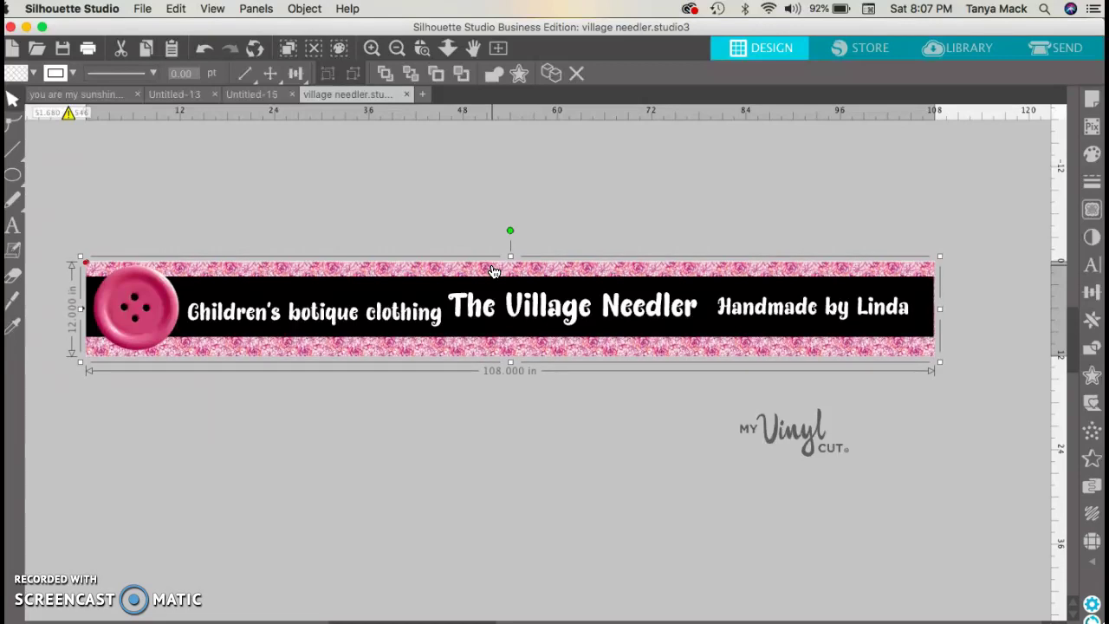
{"action": "left_click", "coordinate": [15, 177]}
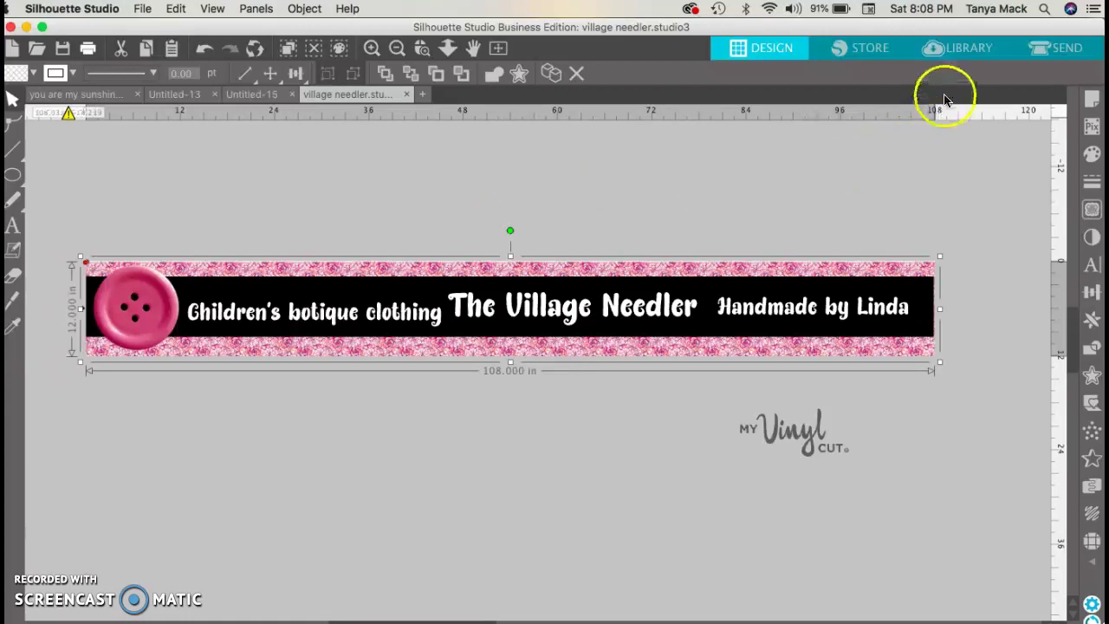
{"action": "left_click", "coordinate": [839, 223]}
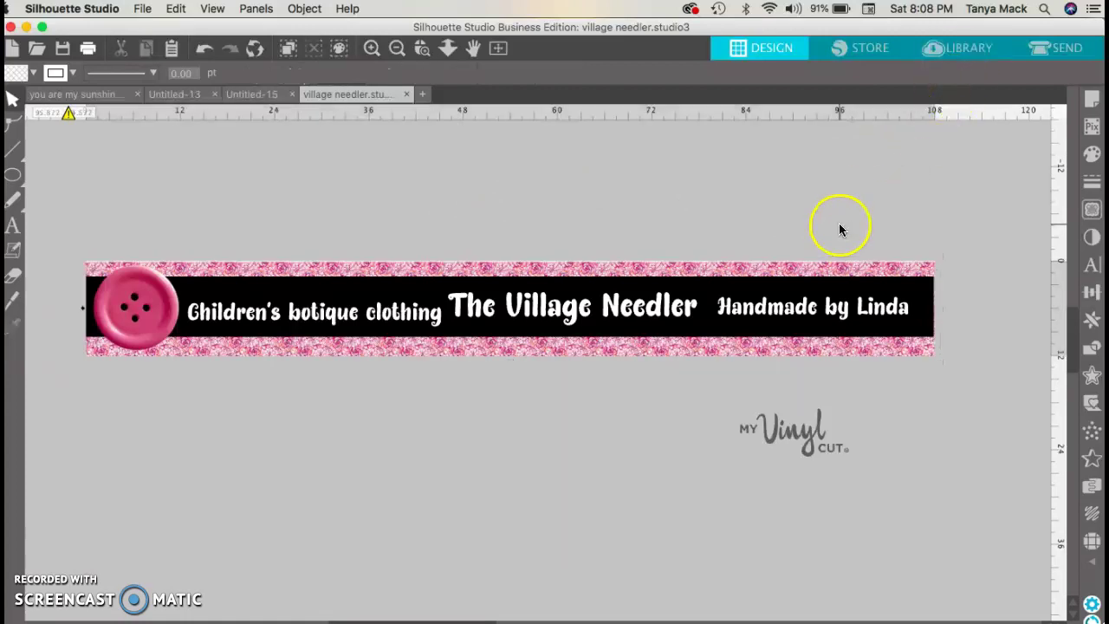
{"action": "left_click", "coordinate": [674, 355]}
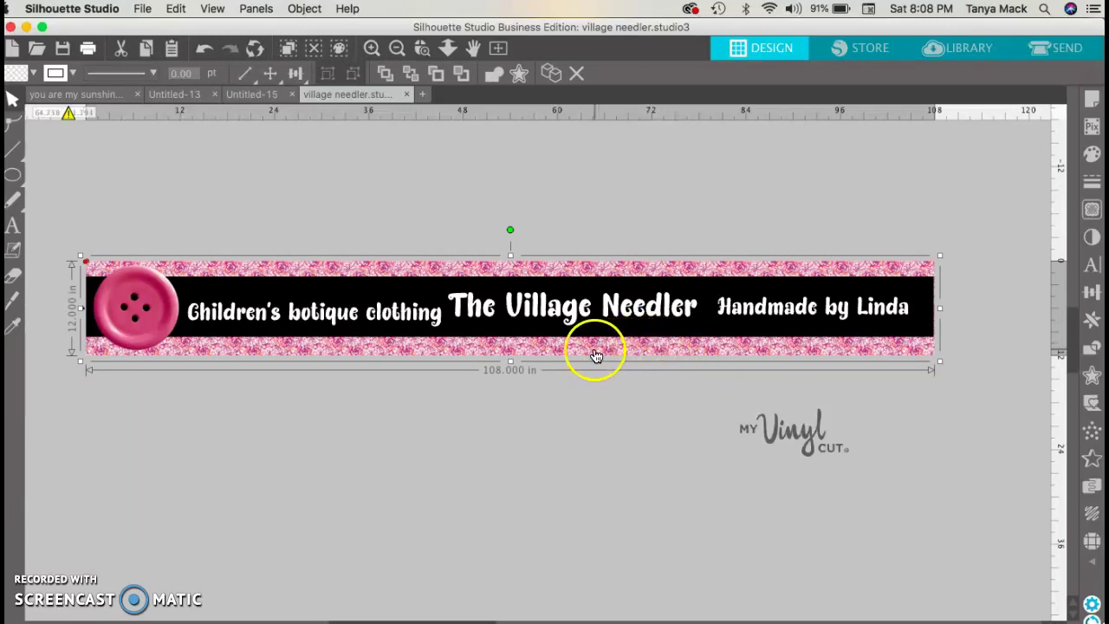
Apply Seamless Quatrefoil-38 from the Library's Patterns collection to the border, replacing the pink roses.
{"action": "left_click", "coordinate": [963, 48]}
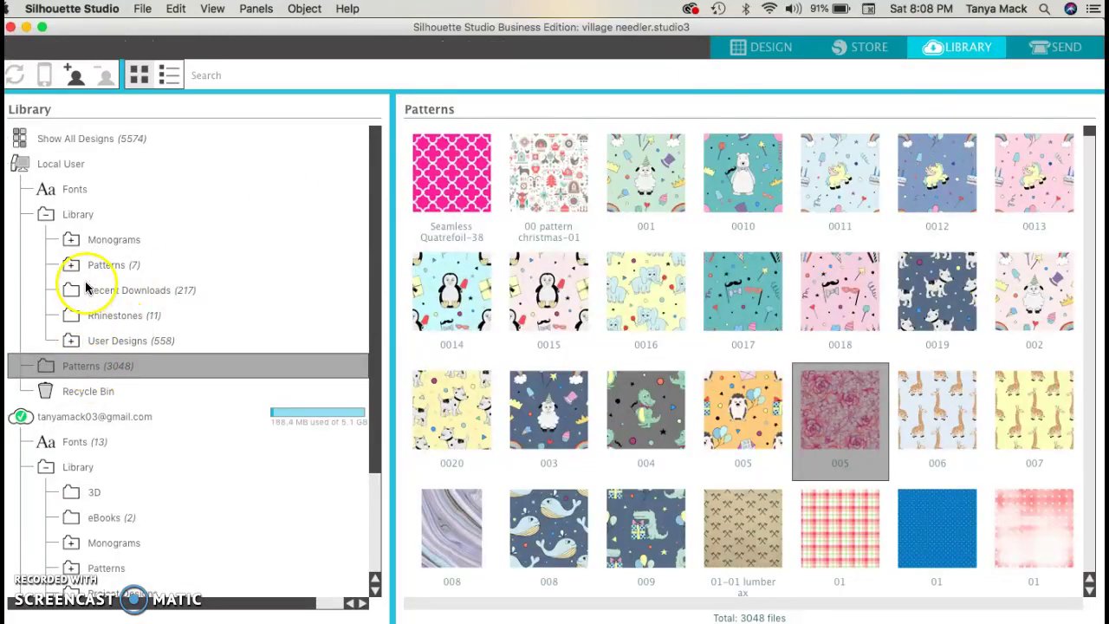
{"action": "left_click", "coordinate": [74, 218]}
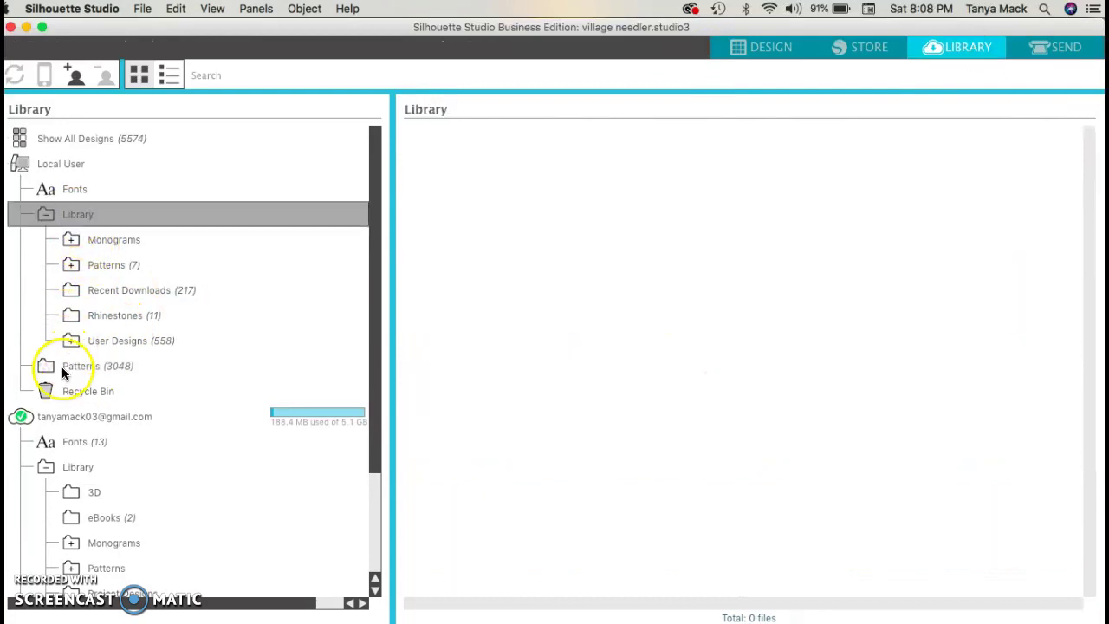
{"action": "left_click", "coordinate": [62, 366]}
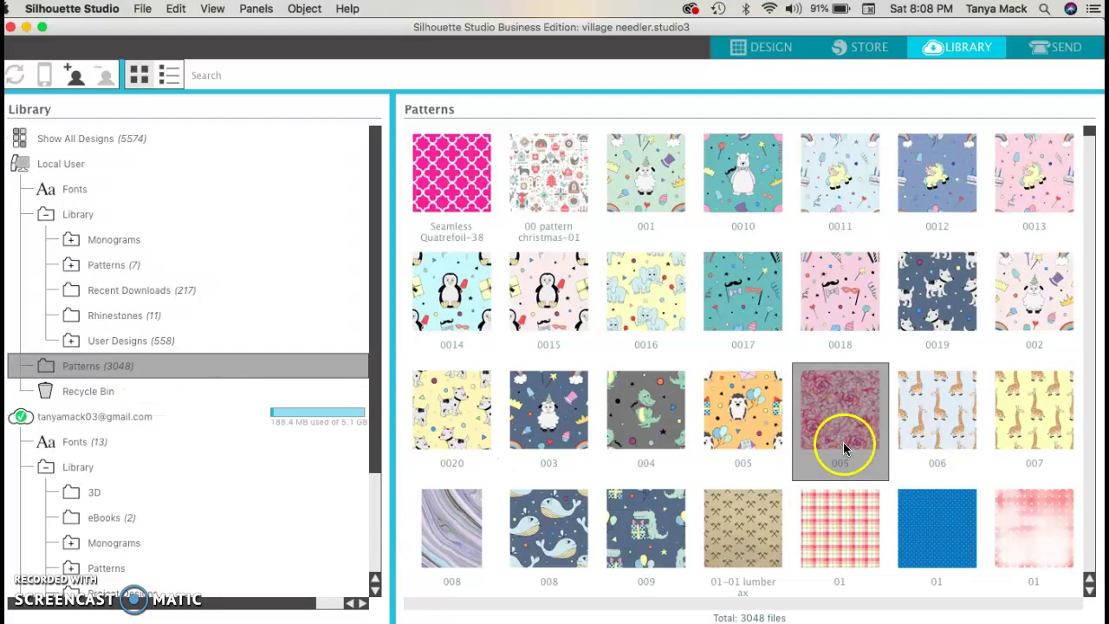
{"action": "scroll", "coordinate": [844, 421], "scroll_direction": "down", "scroll_amount": 2}
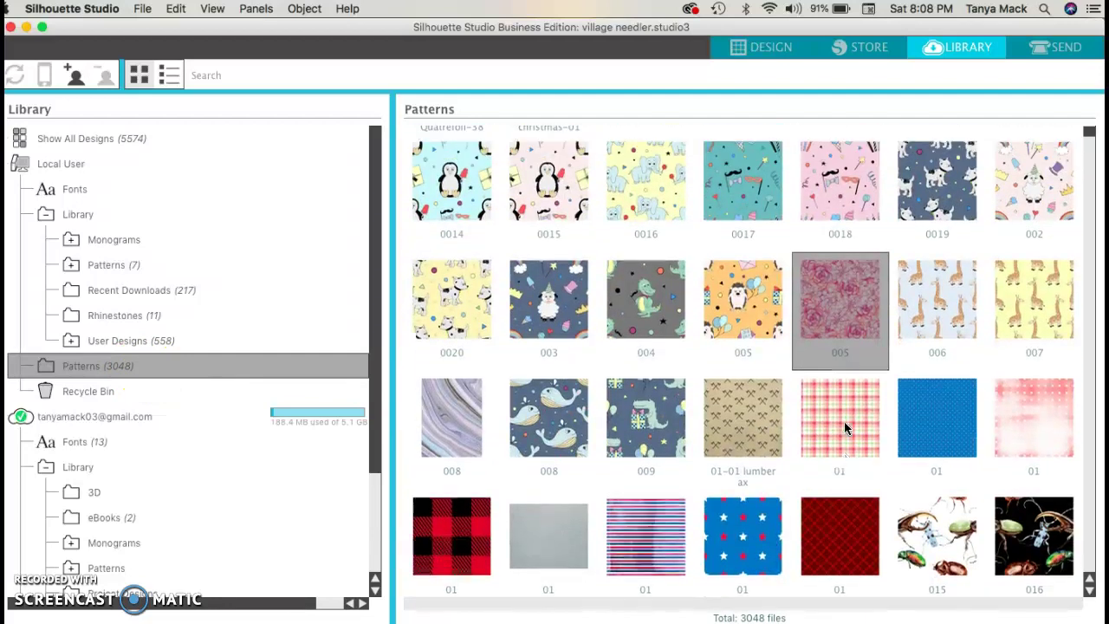
{"action": "scroll", "coordinate": [844, 421], "scroll_direction": "up", "scroll_amount": 2}
{"action": "left_click", "coordinate": [436, 182]}
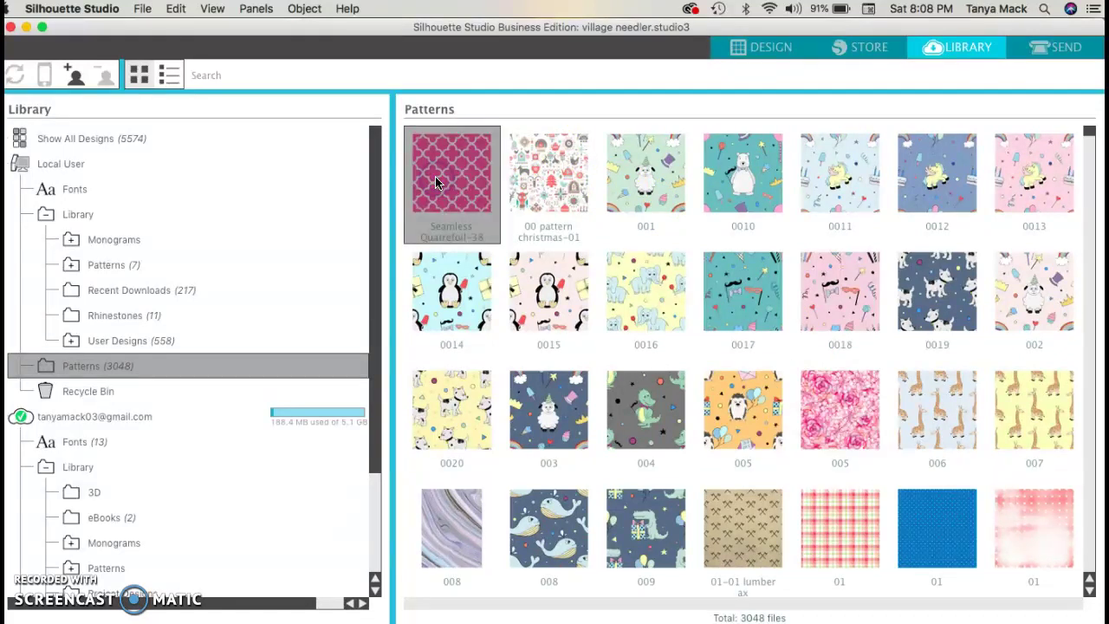
{"action": "left_click", "coordinate": [798, 49]}
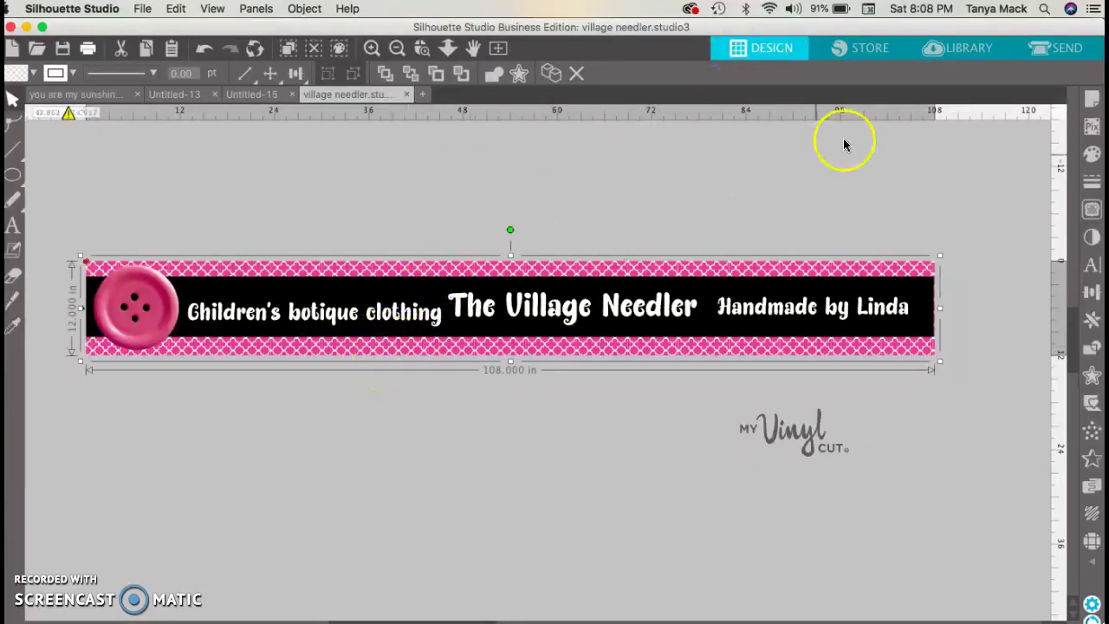
Show the Fill panel's Fill Pattern tab and scroll through the saved pattern swatches.
{"action": "left_click", "coordinate": [1093, 163]}
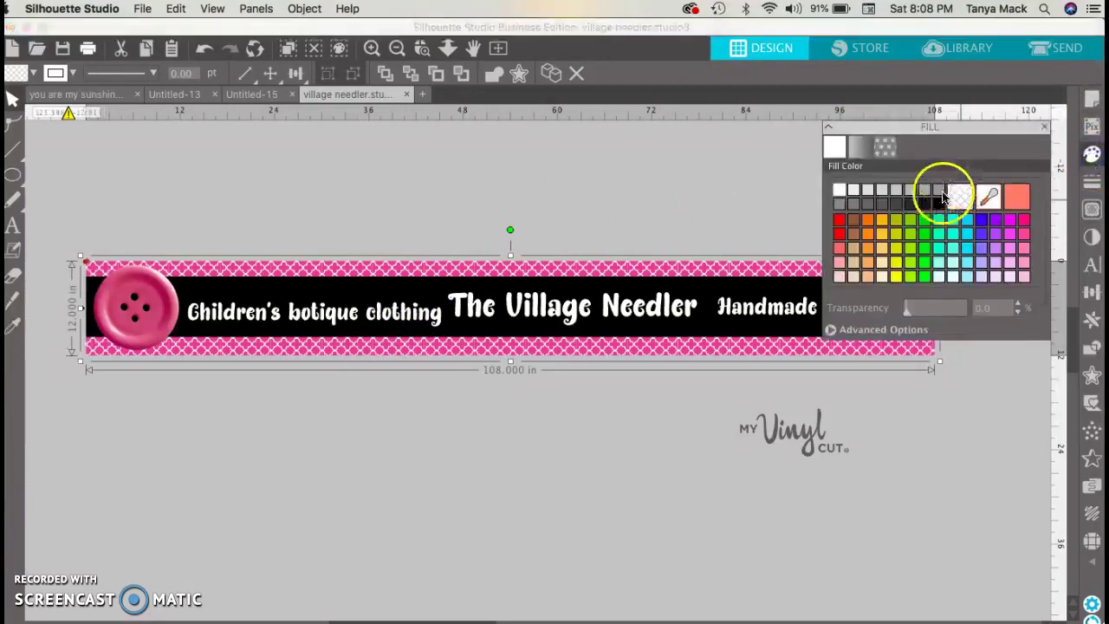
{"action": "left_click", "coordinate": [856, 146]}
{"action": "left_click", "coordinate": [884, 151]}
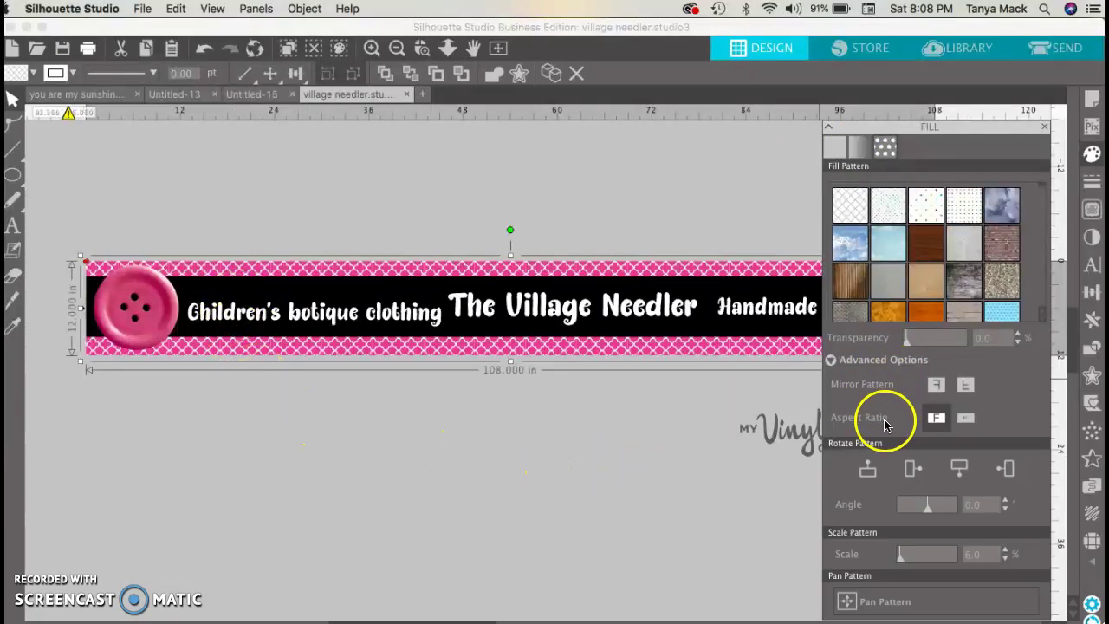
{"action": "scroll", "coordinate": [919, 286], "scroll_direction": "down", "scroll_amount": 10}
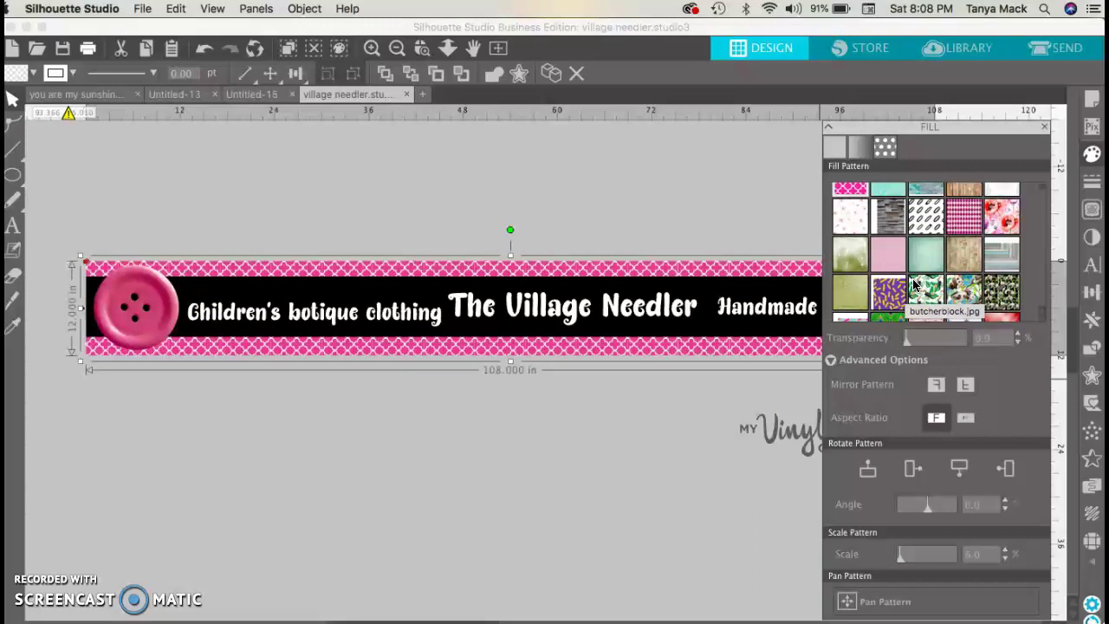
{"action": "scroll", "coordinate": [914, 283], "scroll_direction": "down", "scroll_amount": 3}
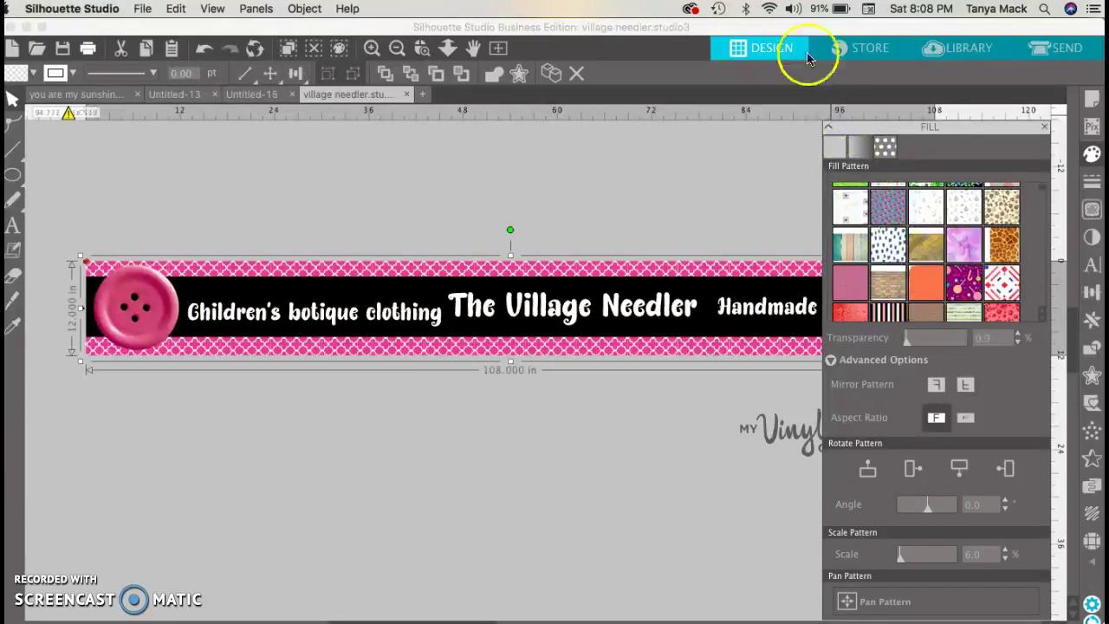
Reselect Seamless Quatrefoil-38 in the Patterns library and browse the collection.
{"action": "left_click", "coordinate": [948, 50]}
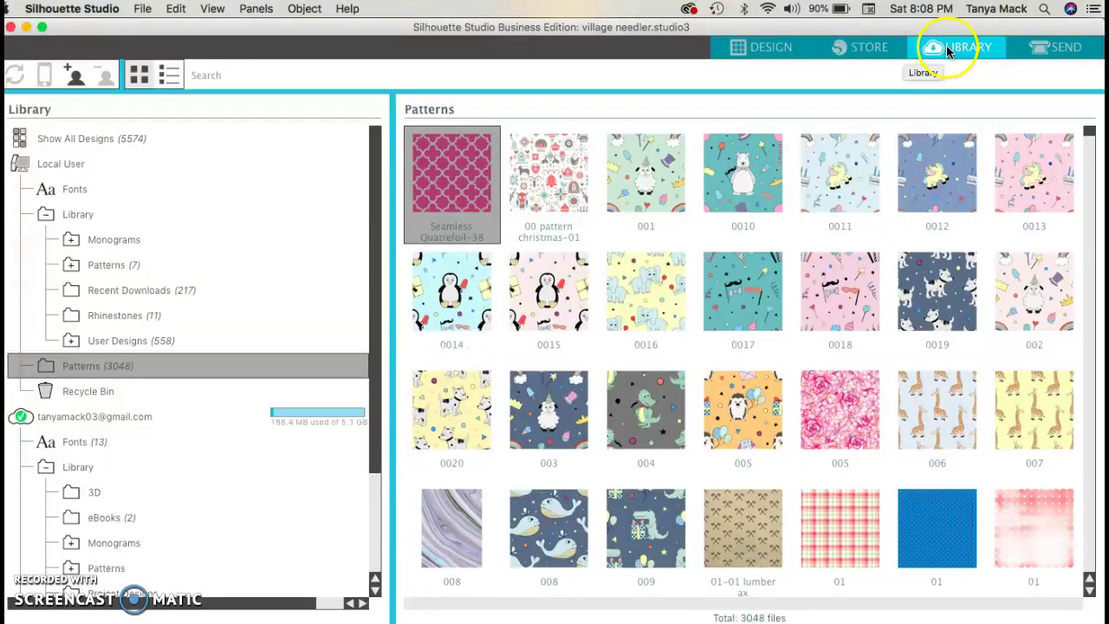
{"action": "scroll", "coordinate": [710, 421], "scroll_direction": "down", "scroll_amount": 5}
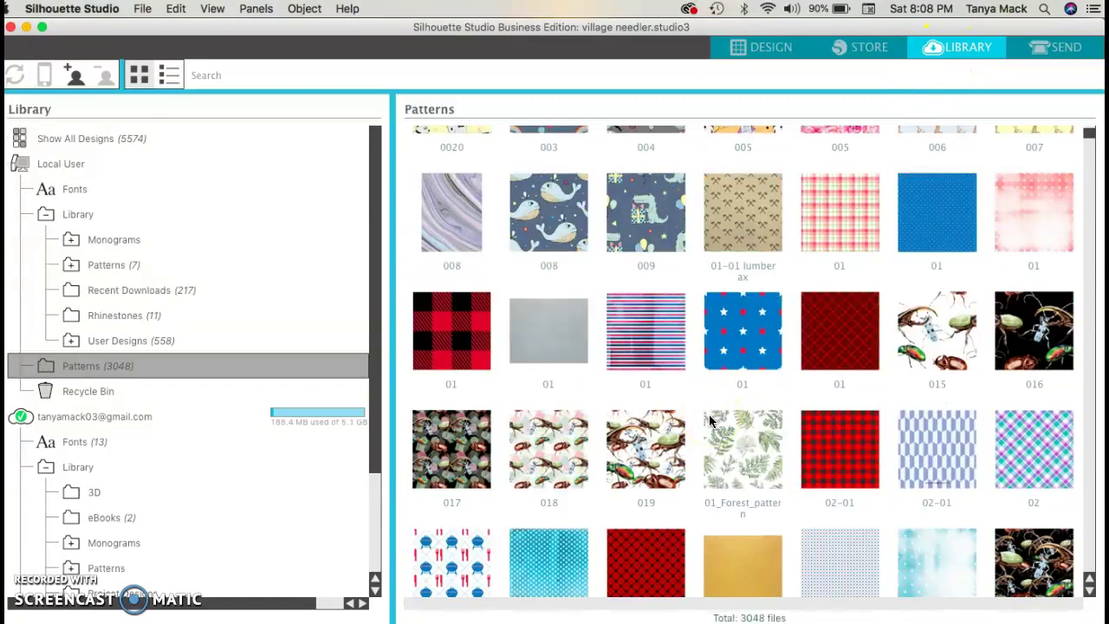
{"action": "scroll", "coordinate": [710, 421], "scroll_direction": "up", "scroll_amount": 5}
{"action": "left_click", "coordinate": [463, 247]}
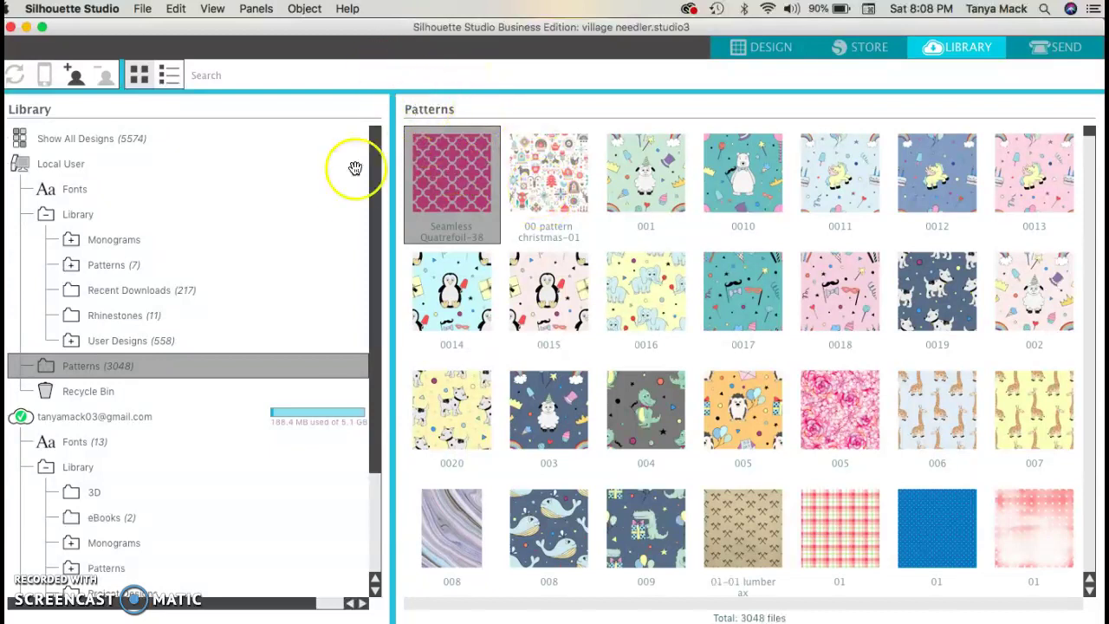
{"action": "scroll", "coordinate": [842, 304], "scroll_direction": "down", "scroll_amount": 3}
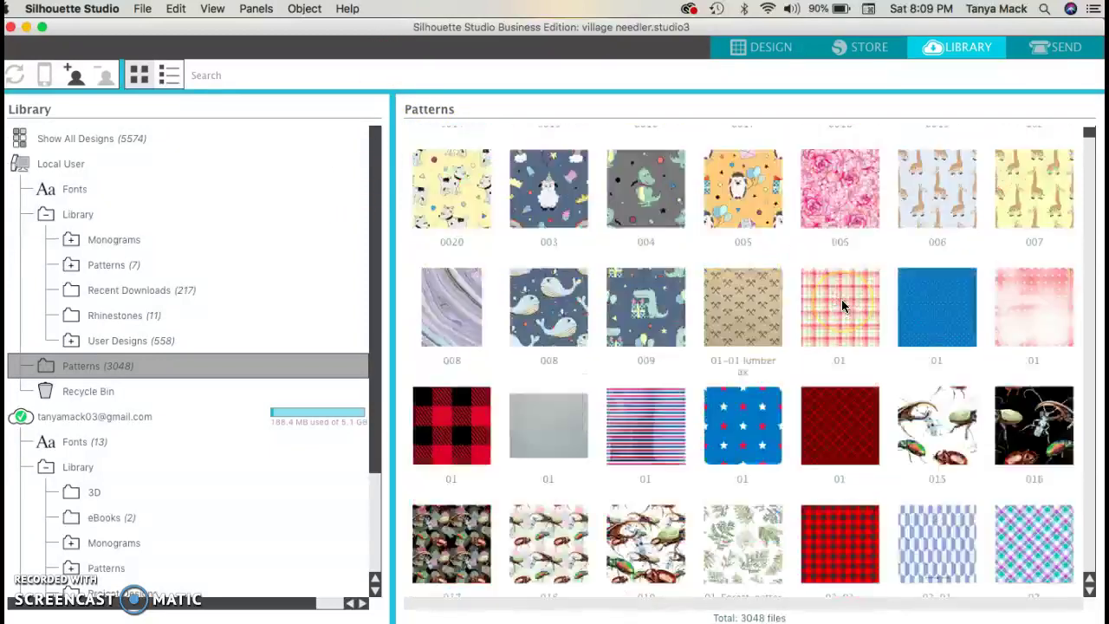
{"action": "scroll", "coordinate": [841, 303], "scroll_direction": "down", "scroll_amount": 3}
{"action": "scroll", "coordinate": [841, 304], "scroll_direction": "down", "scroll_amount": 1}
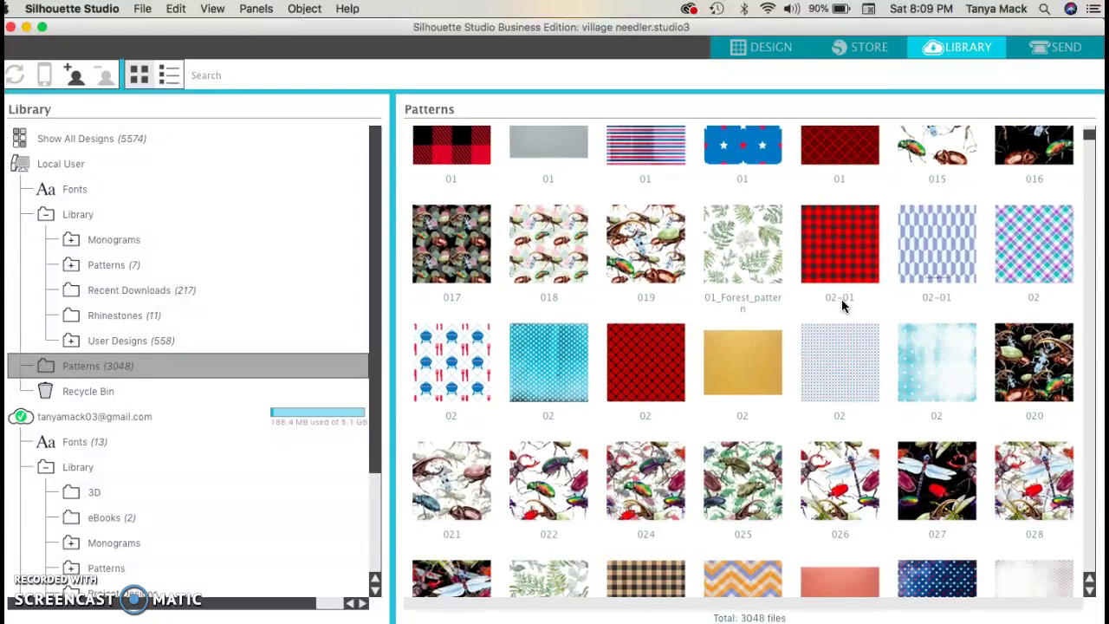
Search the pattern library for 'leop', then clear the search.
{"action": "left_click", "coordinate": [531, 74]}
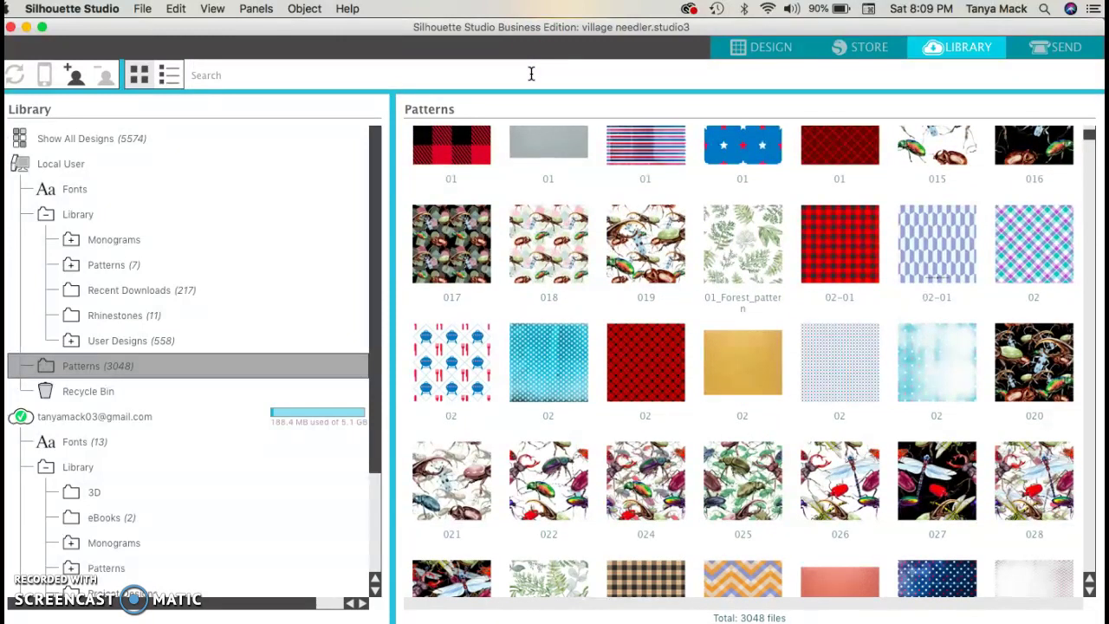
{"action": "type", "text": "lo"}
{"action": "key", "text": "BackSpace"}
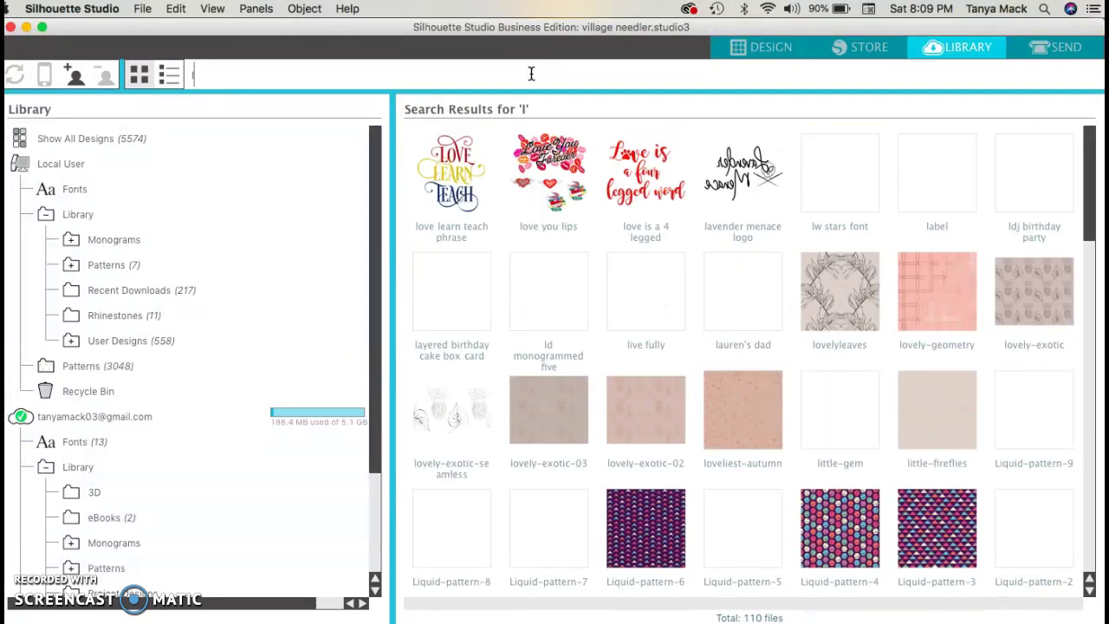
{"action": "type", "text": "eop"}
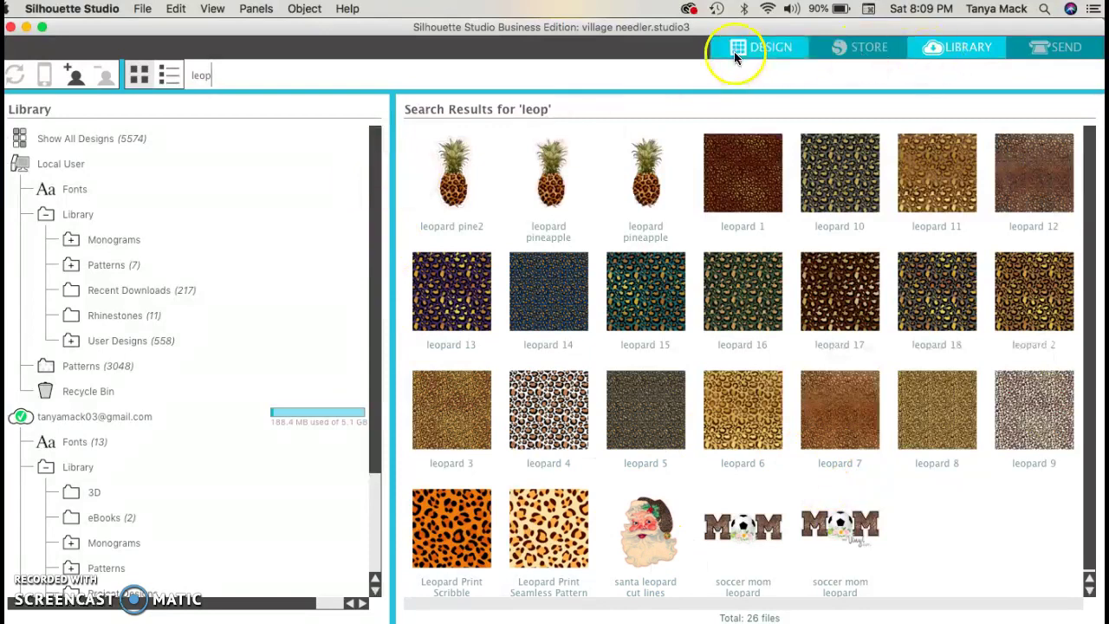
{"action": "key", "text": "BackSpace"}
{"action": "key", "text": "BackSpace"}
{"action": "key", "text": "BackSpace"}
{"action": "key", "text": "BackSpace"}
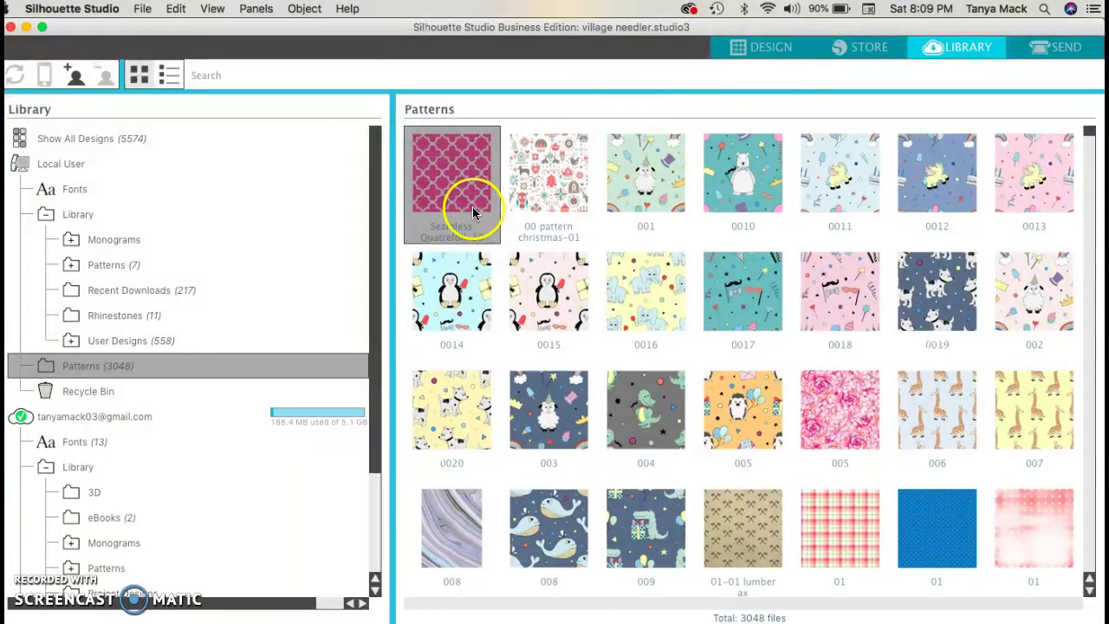
Try 00 pattern christmas-01 on the border, then reselect Seamless Quatrefoil-38.
{"action": "left_click", "coordinate": [548, 182]}
{"action": "left_click", "coordinate": [757, 48]}
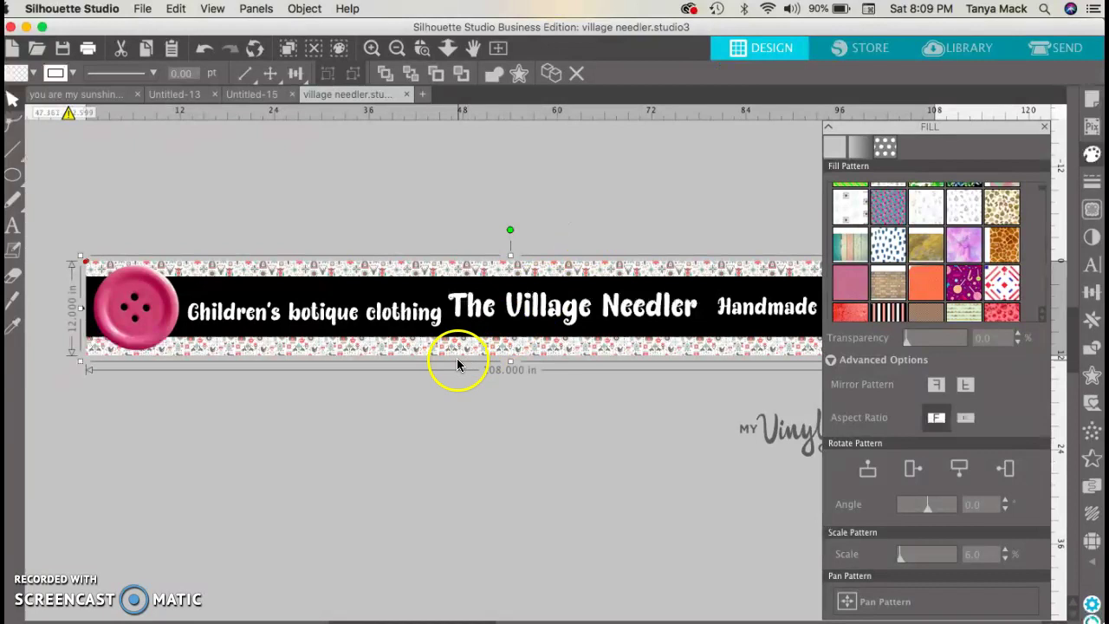
{"action": "left_click", "coordinate": [958, 48]}
{"action": "left_click", "coordinate": [449, 205]}
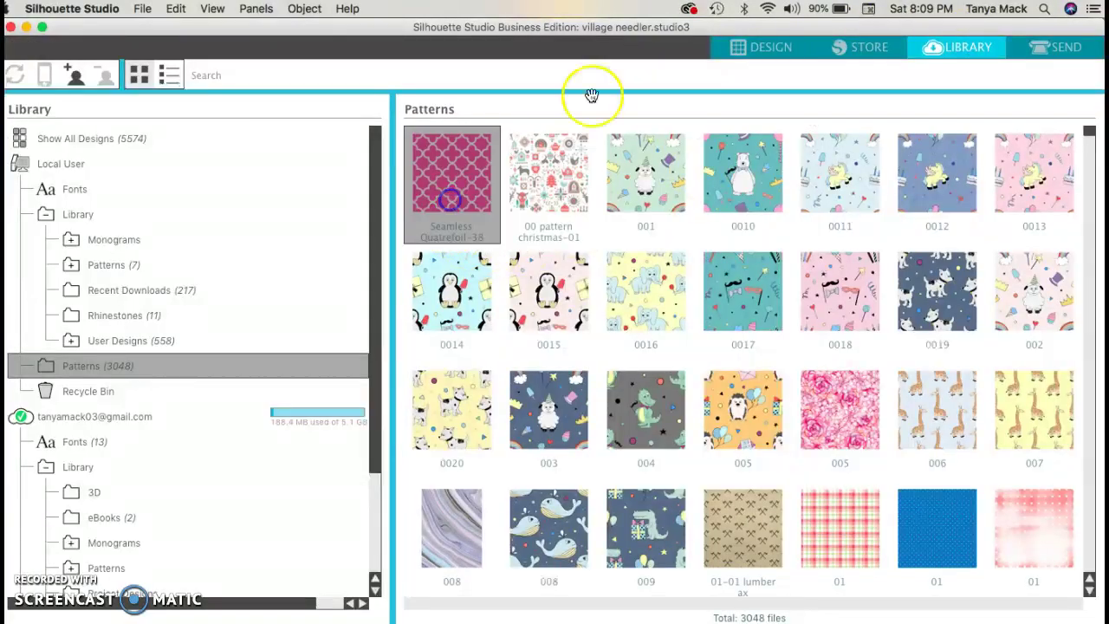
Adjust the border's Scale Pattern value to 7.0% for a smaller quatrefoil lattice.
{"action": "left_click", "coordinate": [767, 52]}
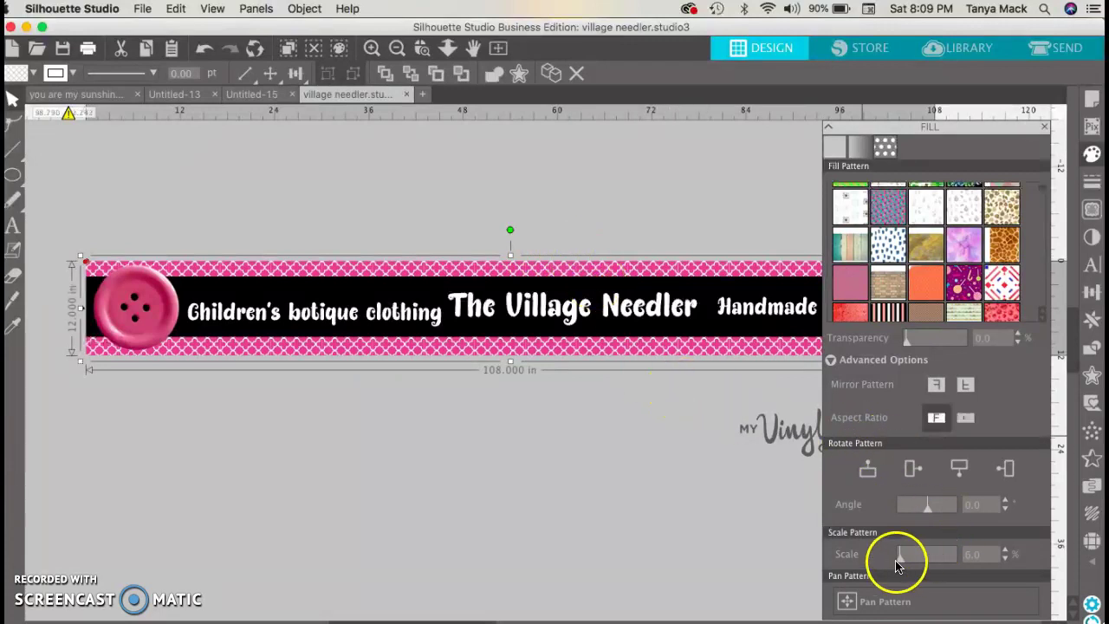
{"action": "left_click_drag", "start_coordinate": [898, 565], "coordinate": [927, 565]}
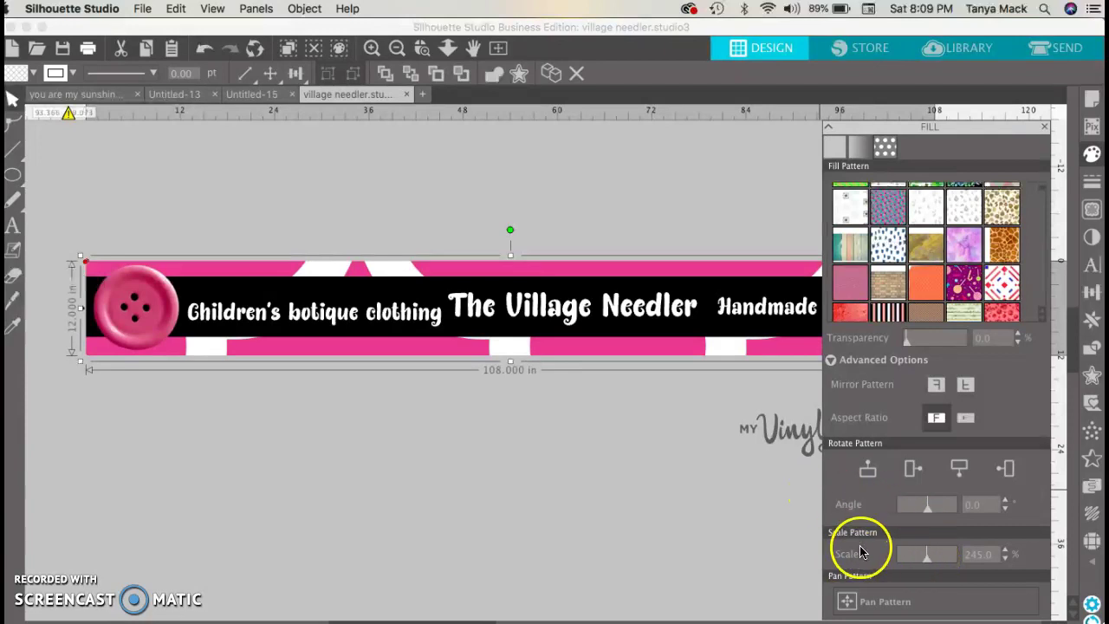
{"action": "left_click", "coordinate": [927, 563]}
{"action": "left_click_drag", "start_coordinate": [927, 563], "coordinate": [904, 557]}
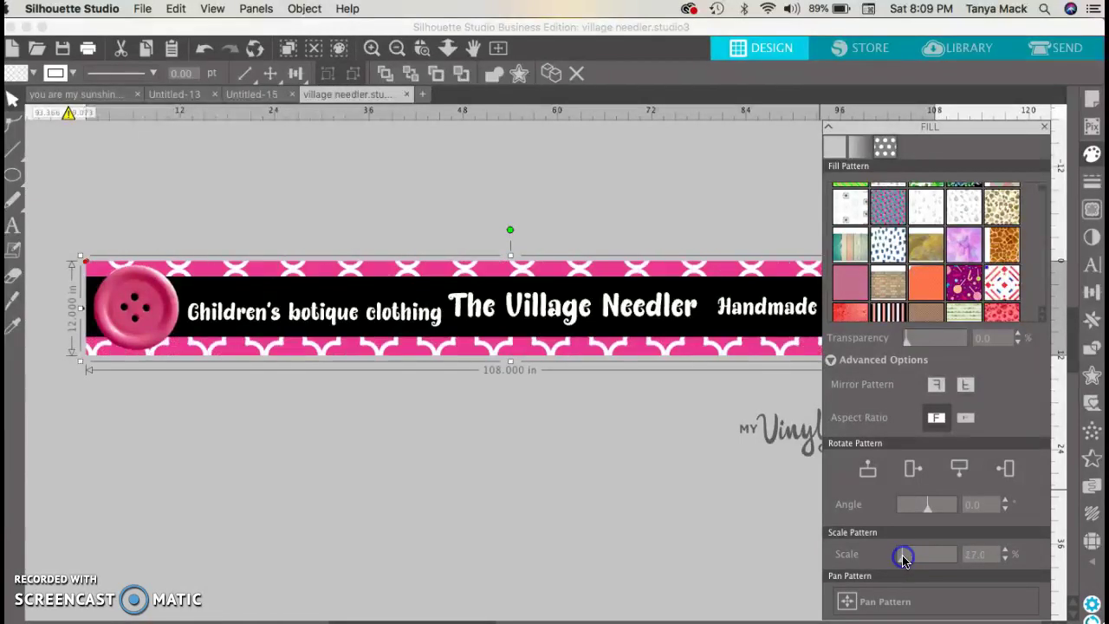
{"action": "left_click", "coordinate": [1007, 558]}
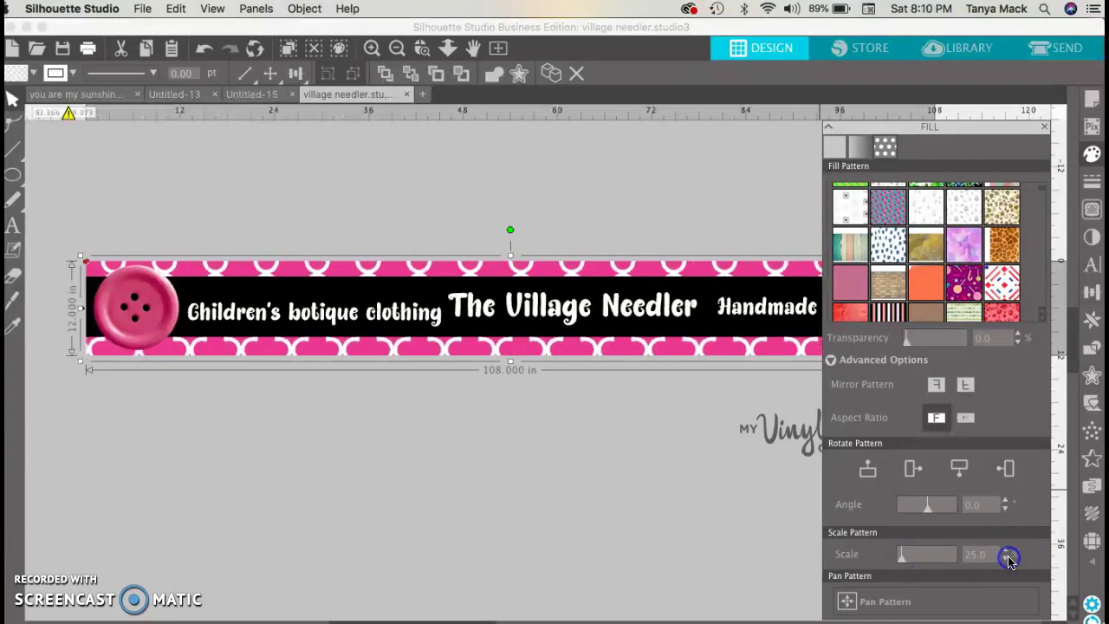
{"action": "left_click_drag", "start_coordinate": [1008, 560], "coordinate": [1008, 561]}
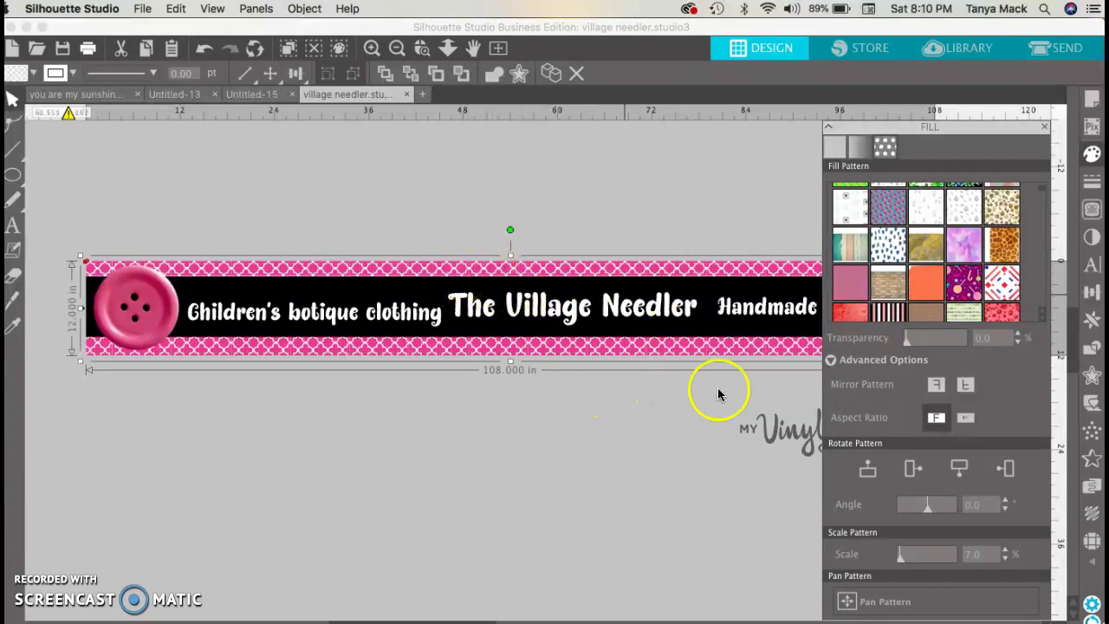
Shift the pink quatrefoil pattern within the border with Pan Pattern, then reselect the banner.
{"action": "left_click", "coordinate": [847, 602]}
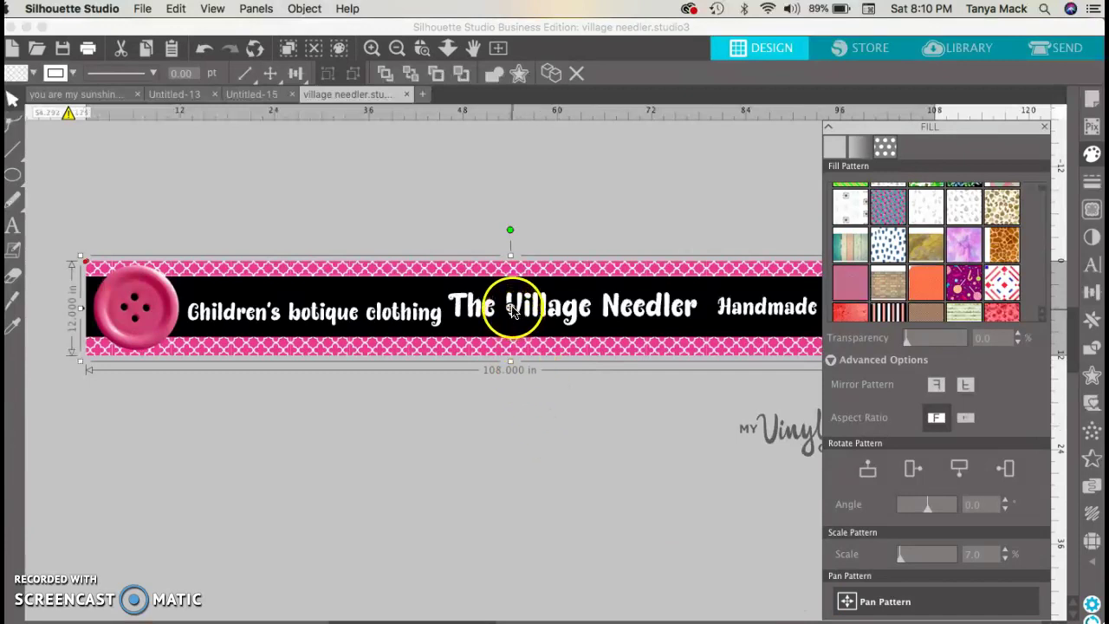
{"action": "left_click_drag", "start_coordinate": [508, 311], "coordinate": [502, 307]}
{"action": "left_click", "coordinate": [435, 301]}
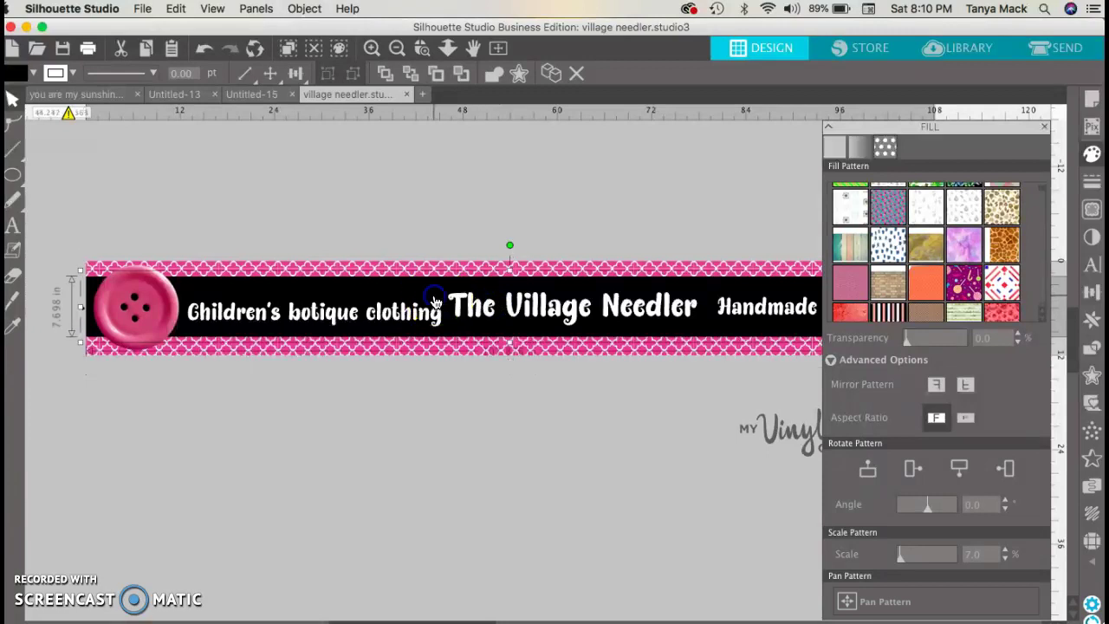
{"action": "left_click", "coordinate": [342, 273]}
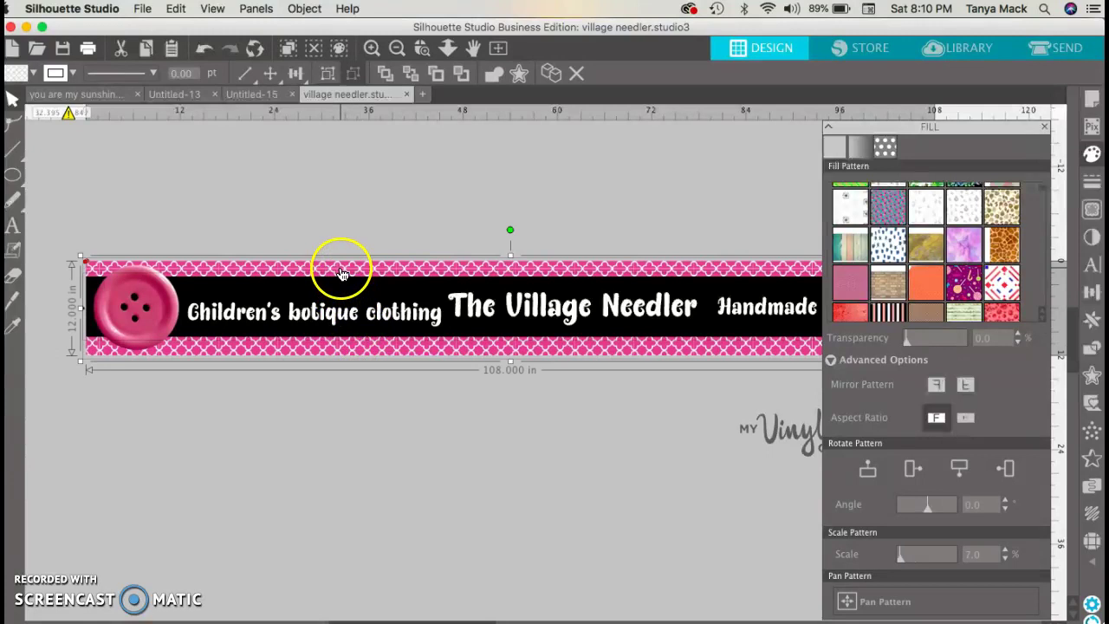
Align the banner pieces on their centres and group them.
{"action": "left_click", "coordinate": [297, 75]}
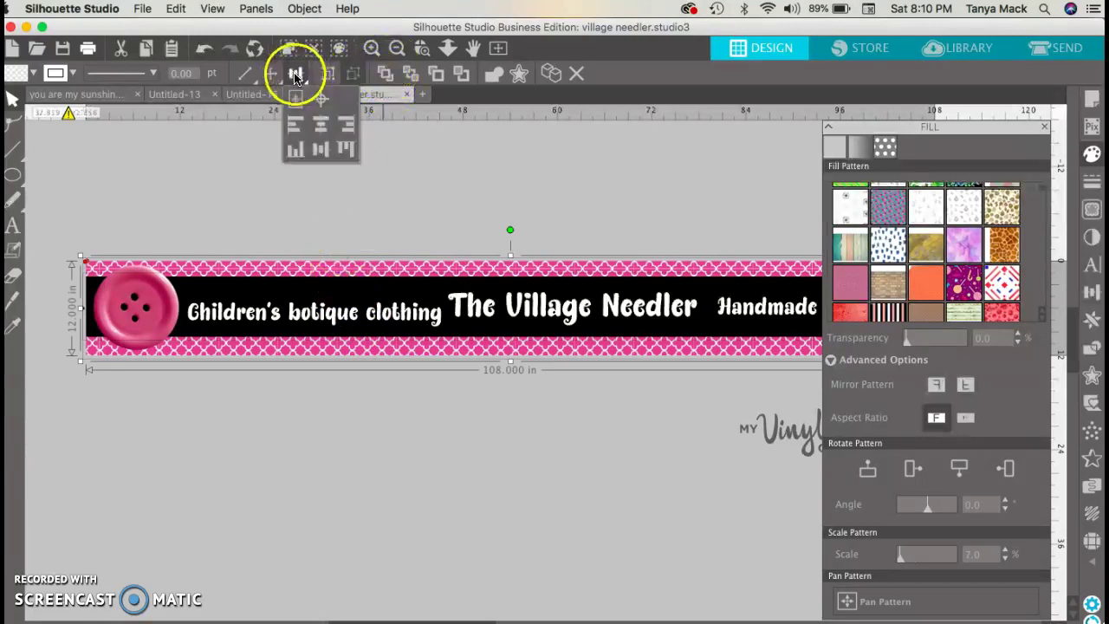
{"action": "left_click", "coordinate": [321, 151]}
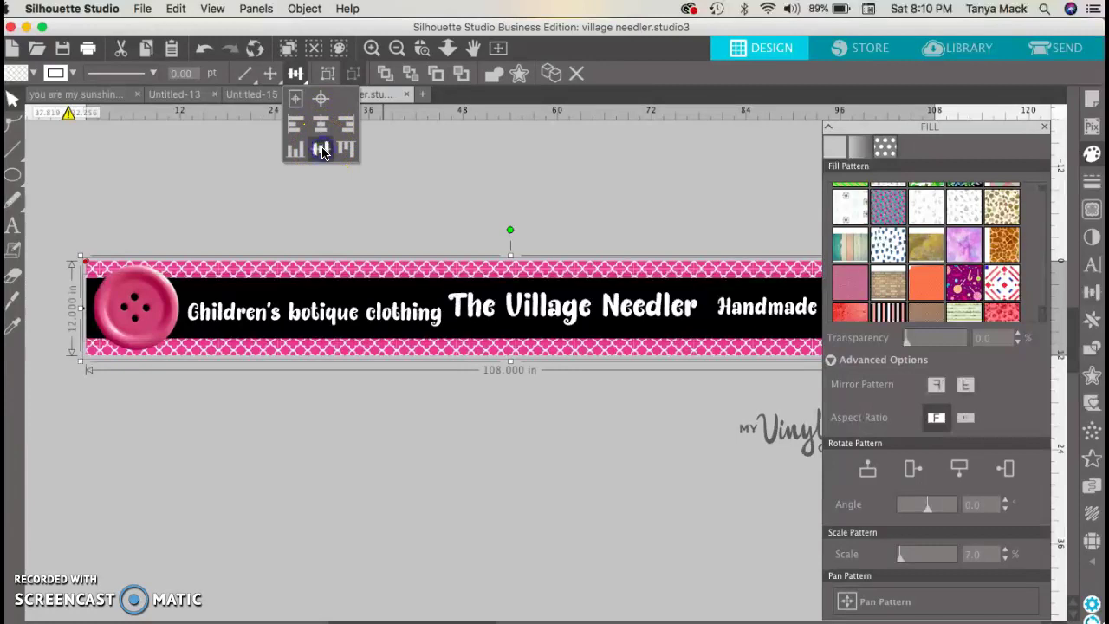
{"action": "left_click", "coordinate": [223, 278]}
{"action": "left_click", "coordinate": [136, 309]}
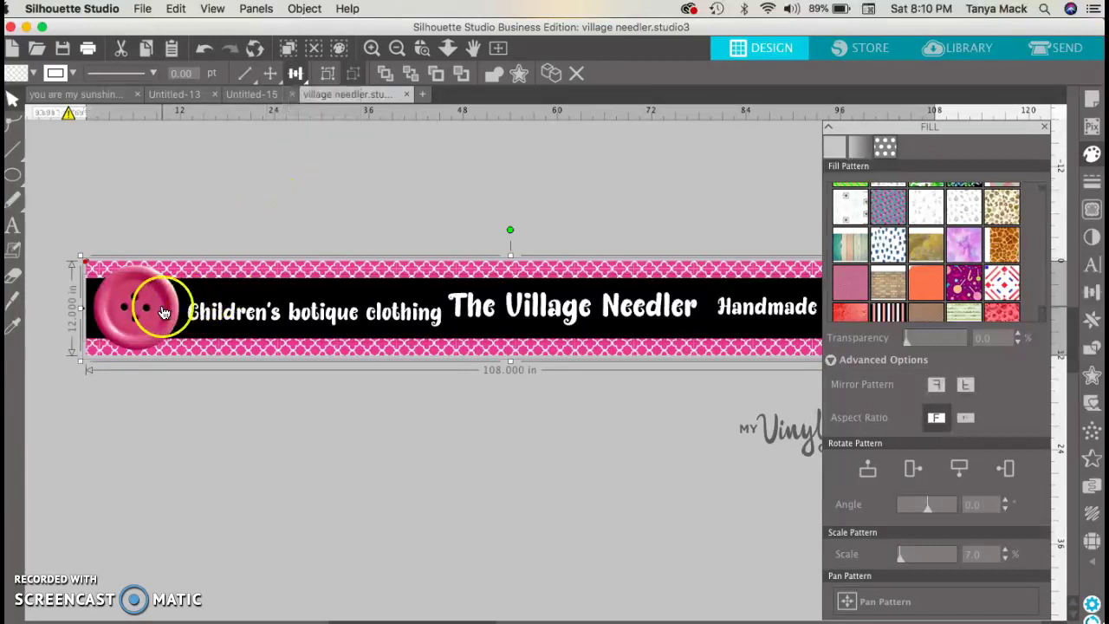
{"action": "left_click", "coordinate": [325, 71]}
Select the pink button with the banner, try centring it, and undo to keep it left.
{"action": "left_click", "coordinate": [156, 447]}
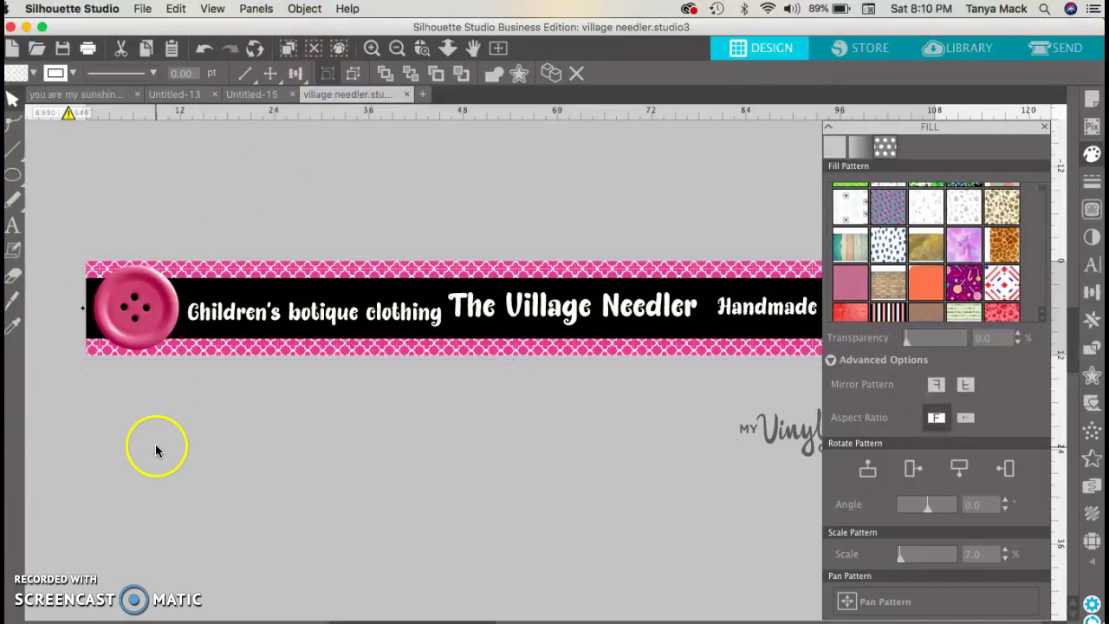
{"action": "left_click", "coordinate": [137, 293]}
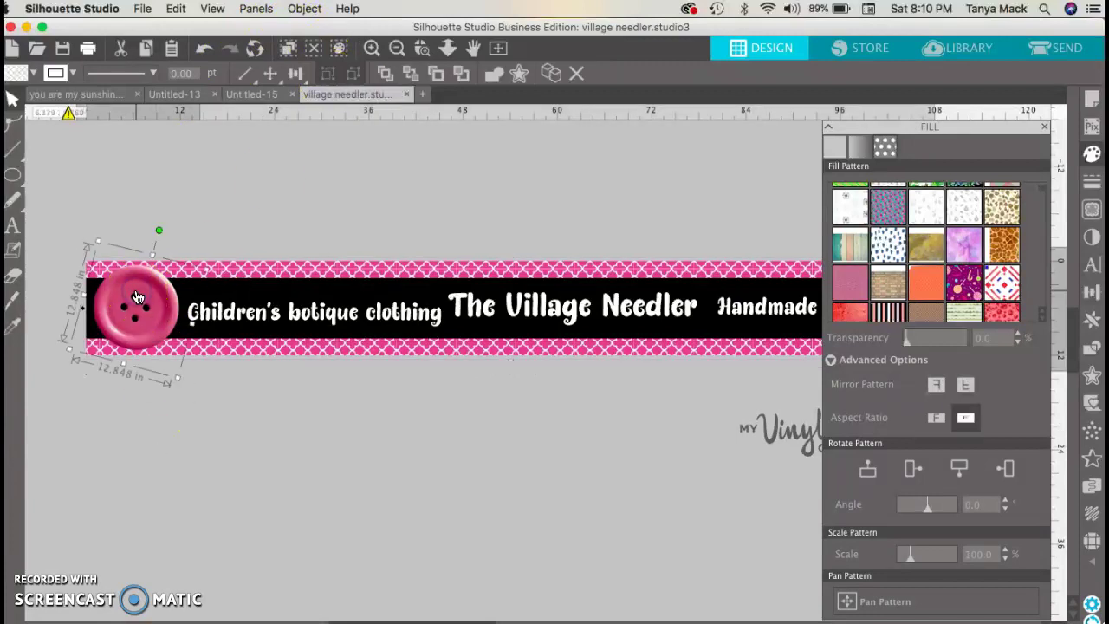
{"action": "left_click", "coordinate": [247, 264]}
{"action": "left_click", "coordinate": [296, 73]}
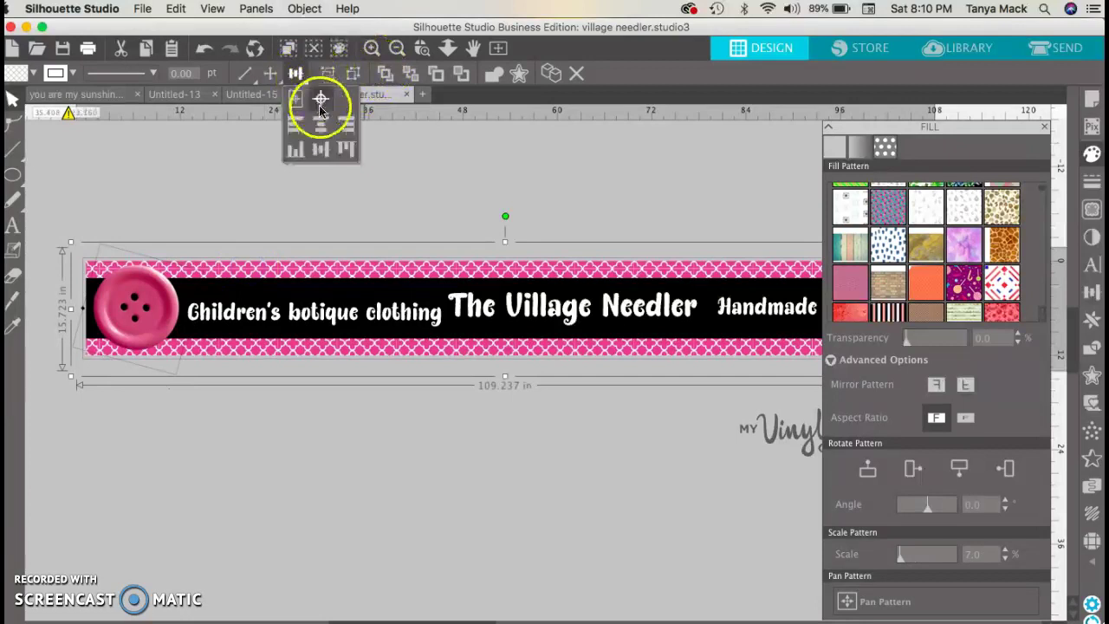
{"action": "left_click", "coordinate": [320, 130]}
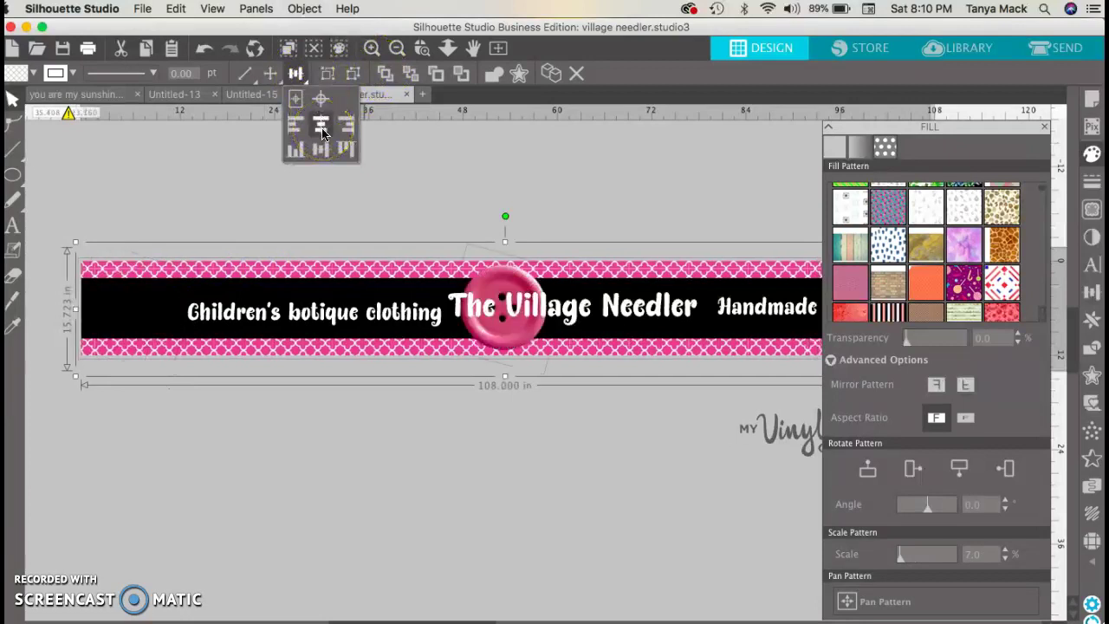
{"action": "left_click", "coordinate": [204, 50]}
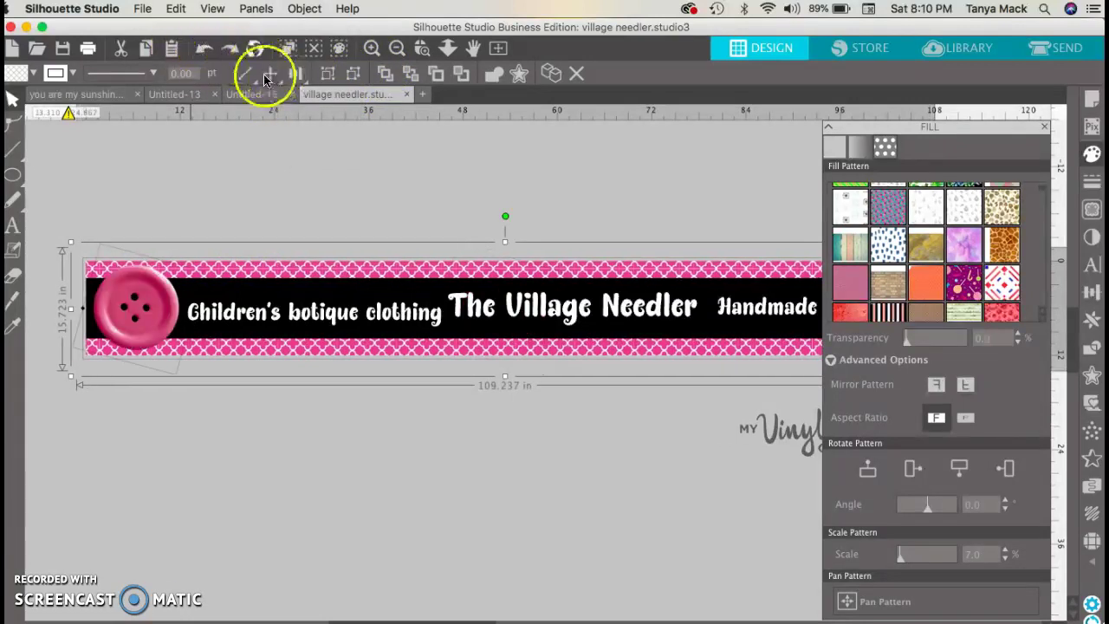
{"action": "left_click", "coordinate": [246, 75]}
{"action": "left_click", "coordinate": [296, 73]}
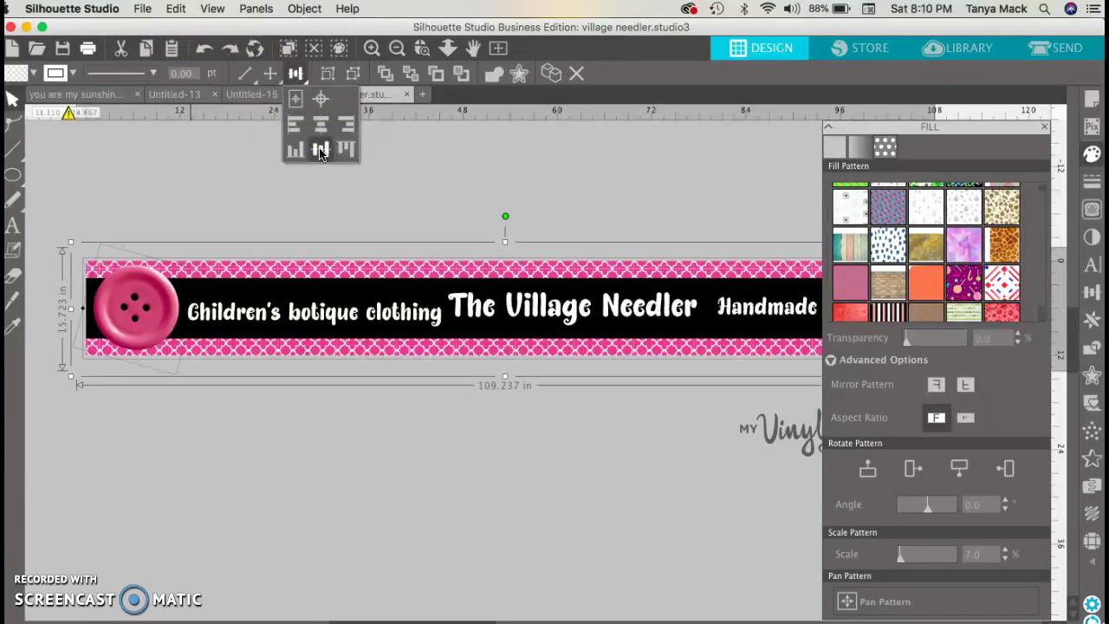
{"action": "left_click", "coordinate": [317, 210]}
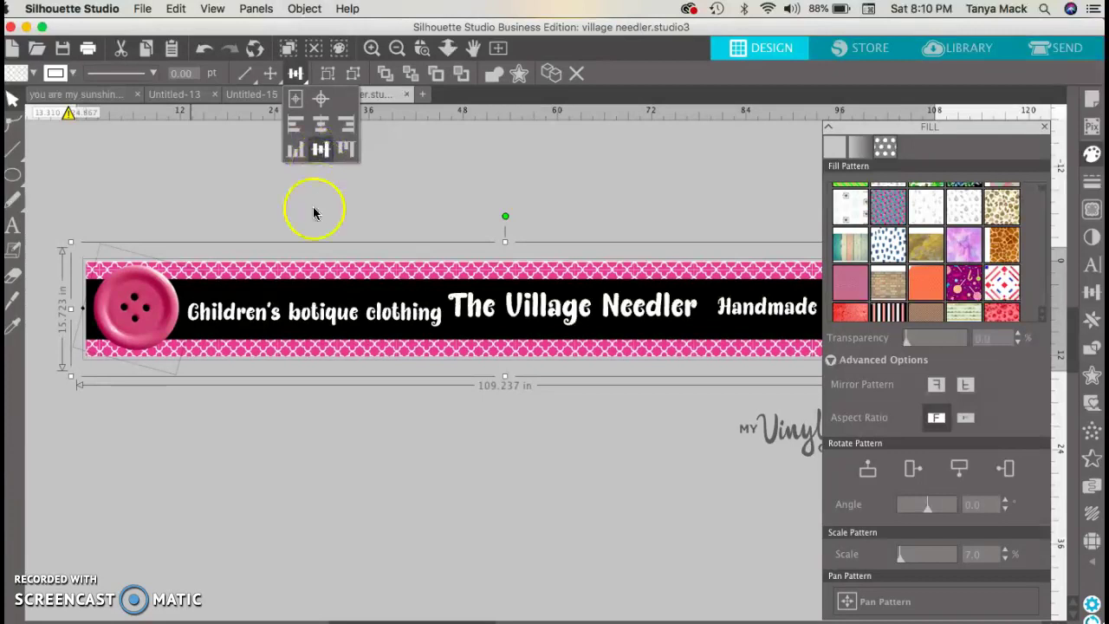
{"action": "left_click", "coordinate": [404, 408]}
{"action": "left_click", "coordinate": [476, 312]}
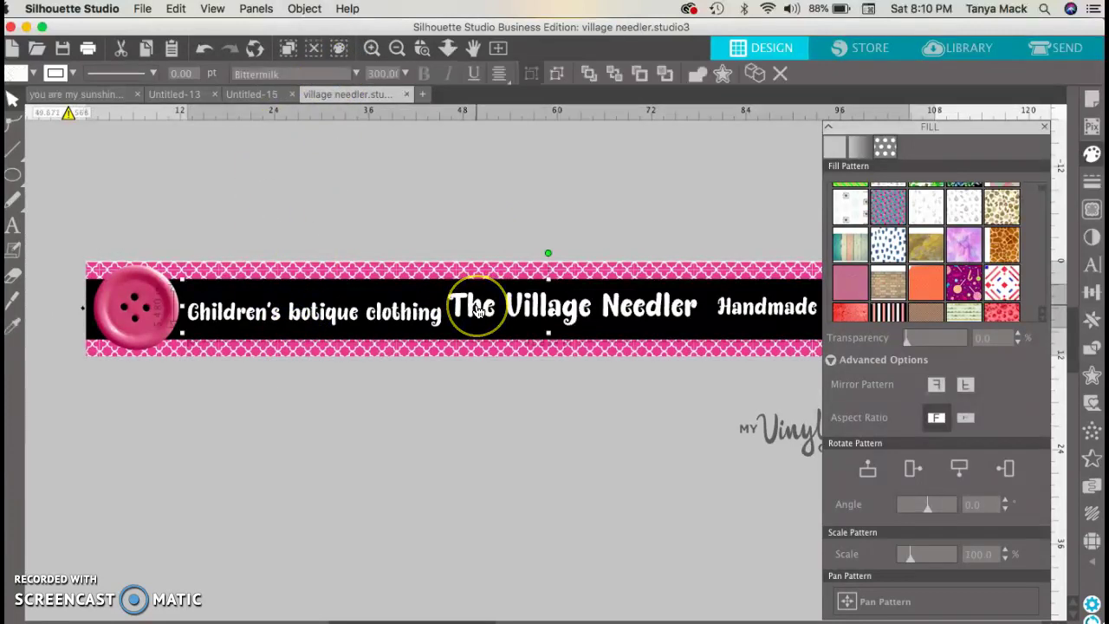
{"action": "scroll", "coordinate": [476, 312], "scroll_direction": "right", "scroll_amount": 3}
{"action": "left_click", "coordinate": [421, 309]}
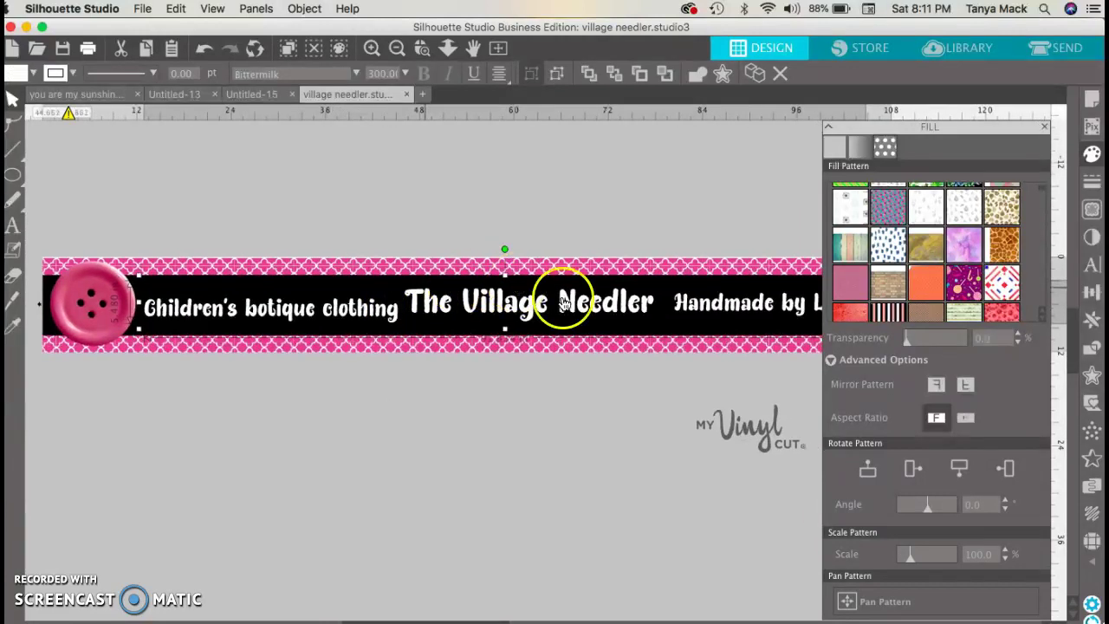
{"action": "left_click", "coordinate": [546, 381]}
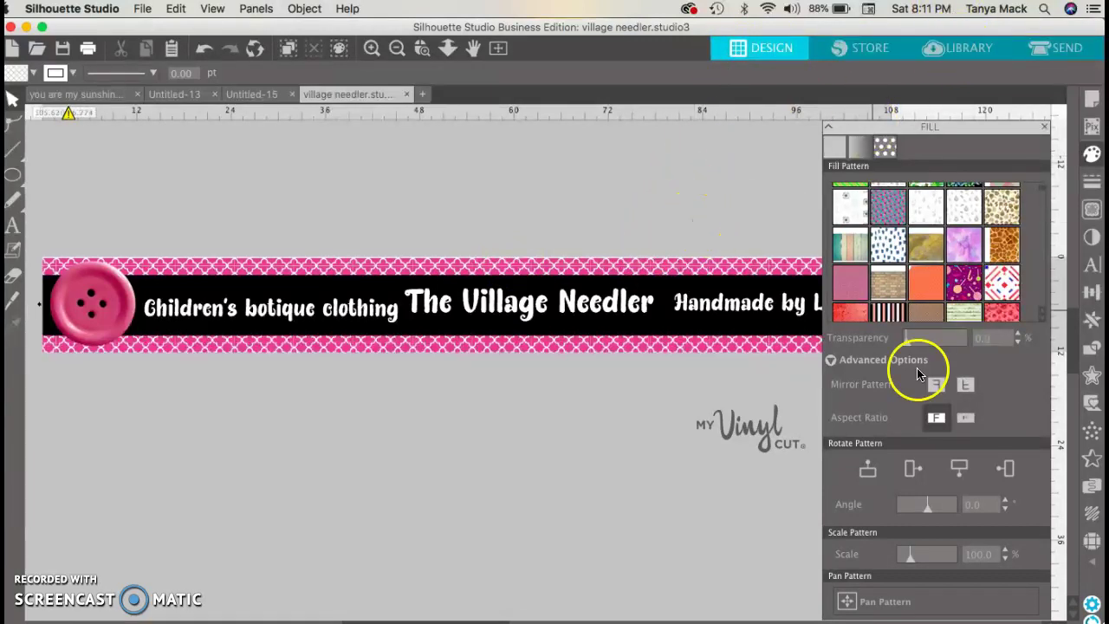
Ungroup the selected banner into its button, text strip and pink border shapes.
{"action": "scroll", "coordinate": [916, 277], "scroll_direction": "down", "scroll_amount": 5}
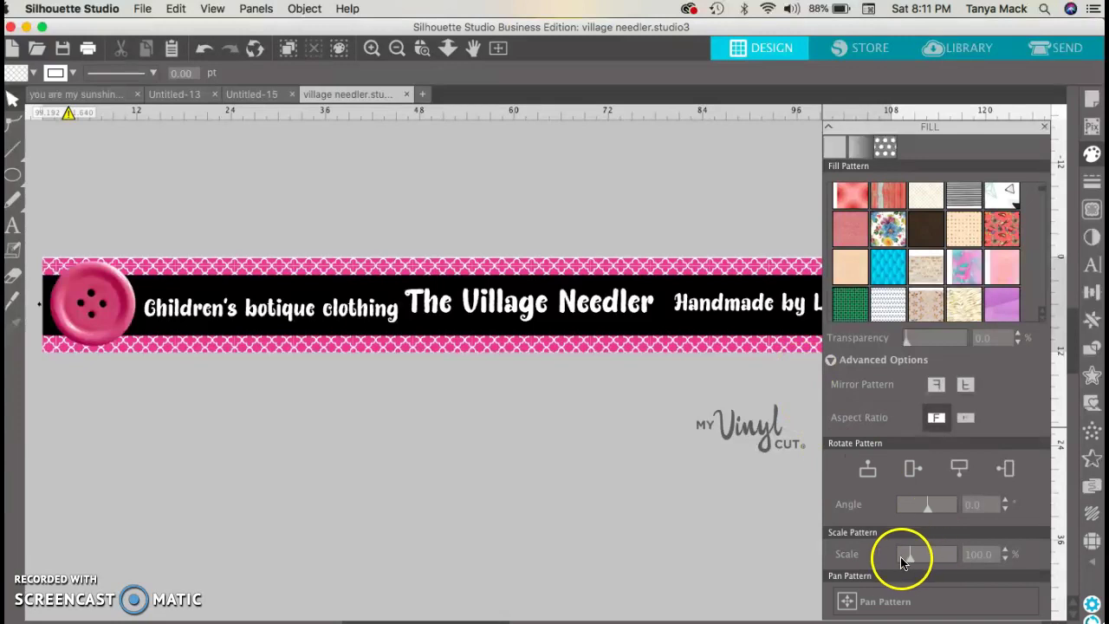
{"action": "left_click", "coordinate": [930, 511]}
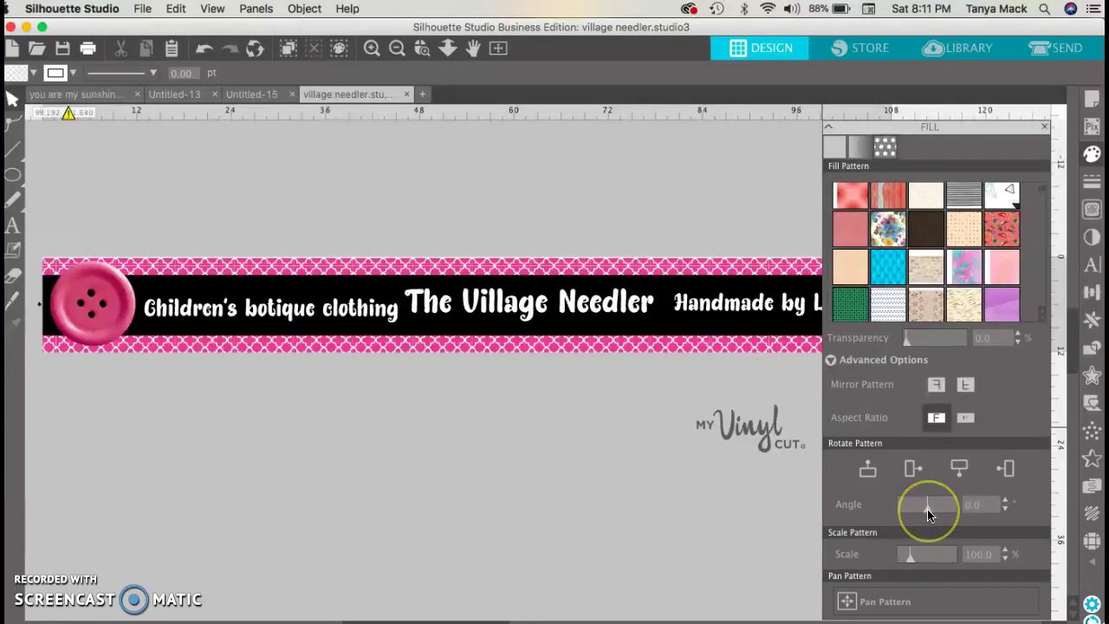
{"action": "left_click", "coordinate": [700, 337]}
{"action": "left_click", "coordinate": [355, 76]}
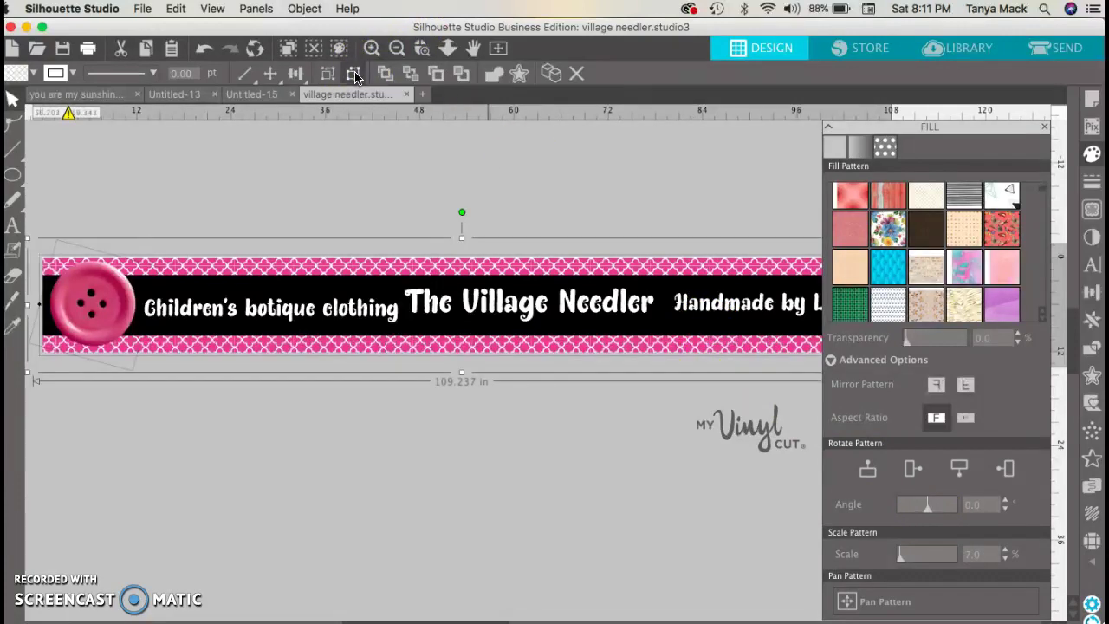
{"action": "left_click", "coordinate": [376, 153]}
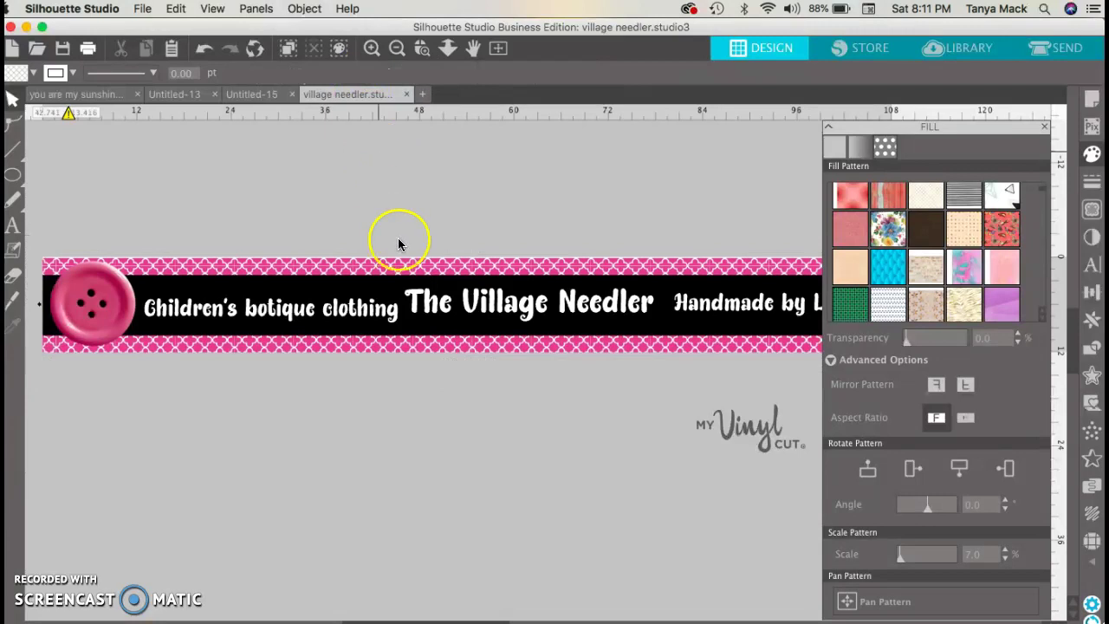
{"action": "left_click", "coordinate": [400, 271]}
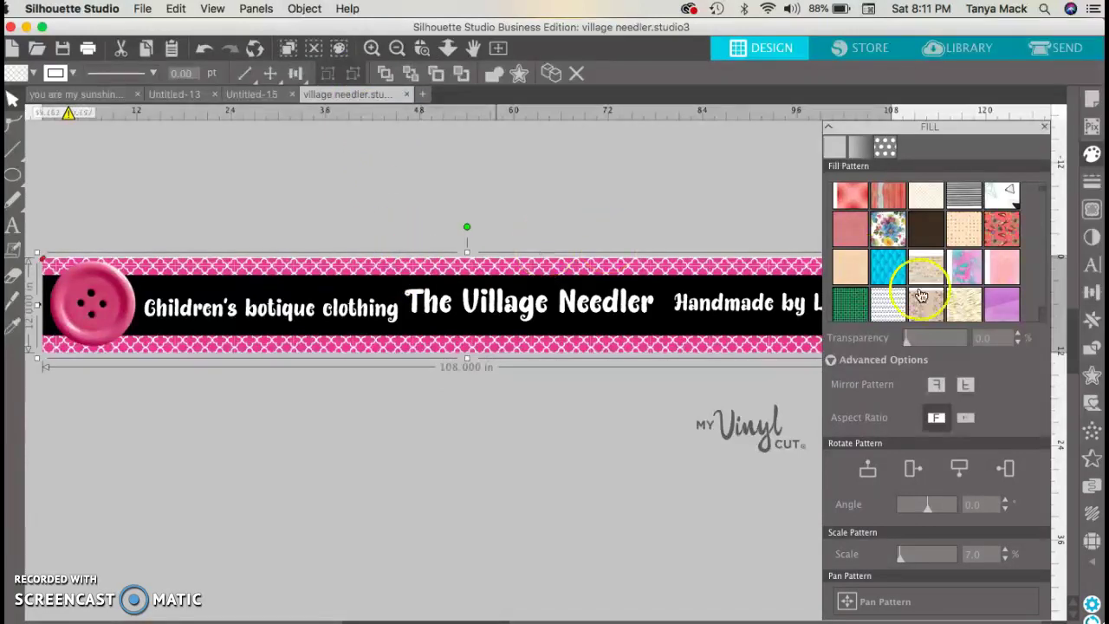
{"action": "left_click", "coordinate": [1006, 500]}
{"action": "left_click", "coordinate": [1006, 509]}
{"action": "left_click", "coordinate": [1006, 510]}
{"action": "left_click", "coordinate": [912, 468]}
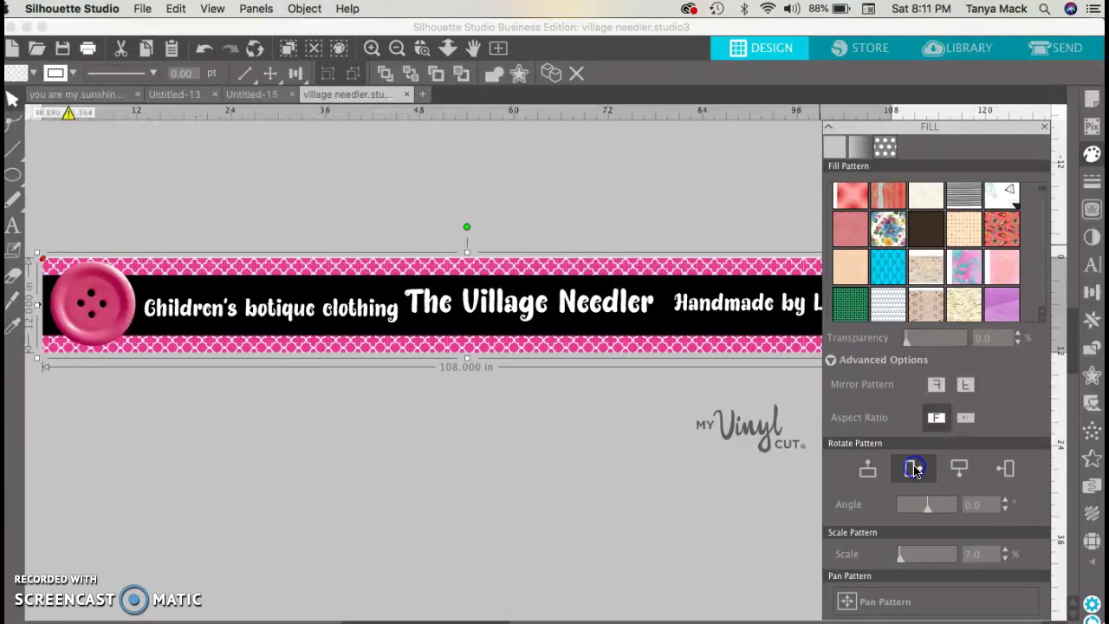
{"action": "left_click", "coordinate": [959, 467]}
{"action": "left_click", "coordinate": [1005, 467]}
{"action": "left_click", "coordinate": [869, 470]}
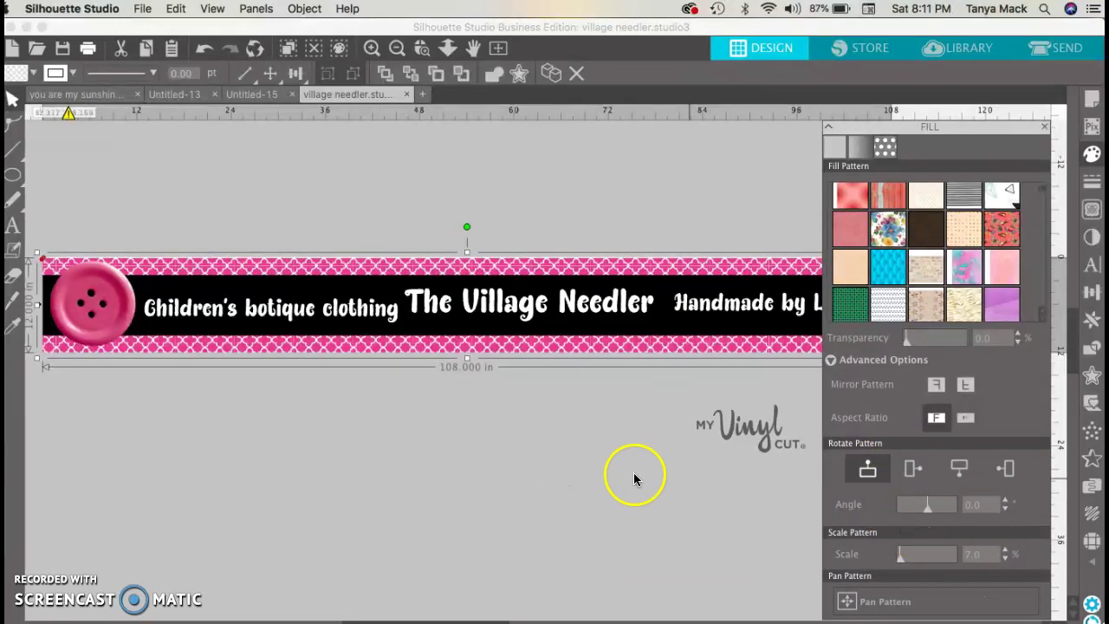
Close the Fill panel and deselect to view the full 108-inch banner on the canvas.
{"action": "left_click", "coordinate": [1044, 126]}
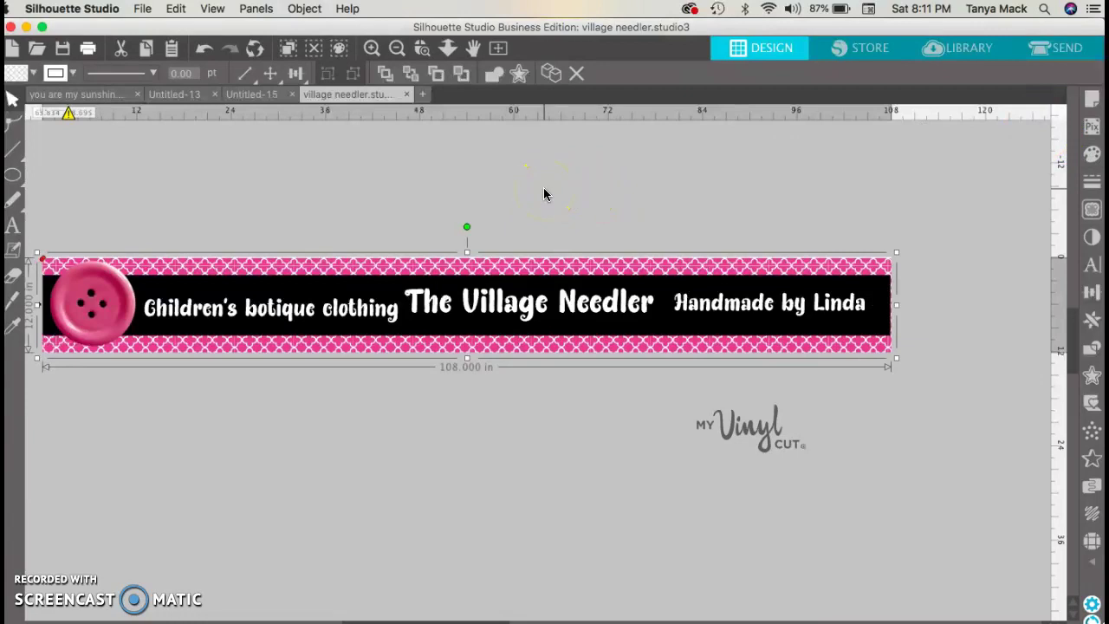
{"action": "left_click", "coordinate": [484, 453]}
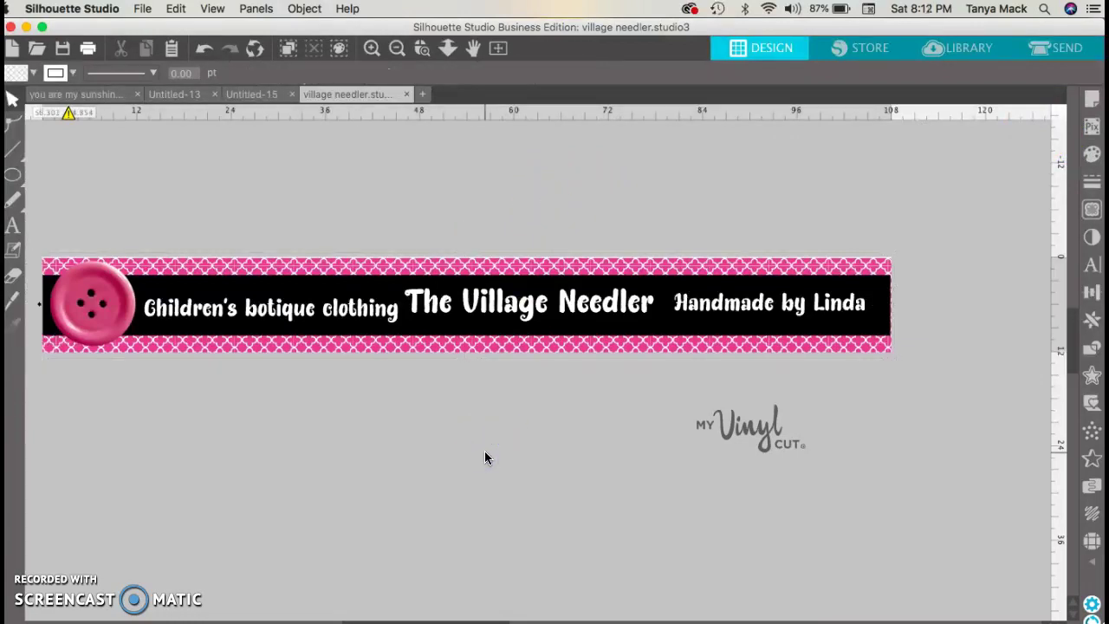
{"action": "left_click", "coordinate": [436, 349]}
{"action": "left_click", "coordinate": [633, 433]}
{"action": "left_click", "coordinate": [594, 461]}
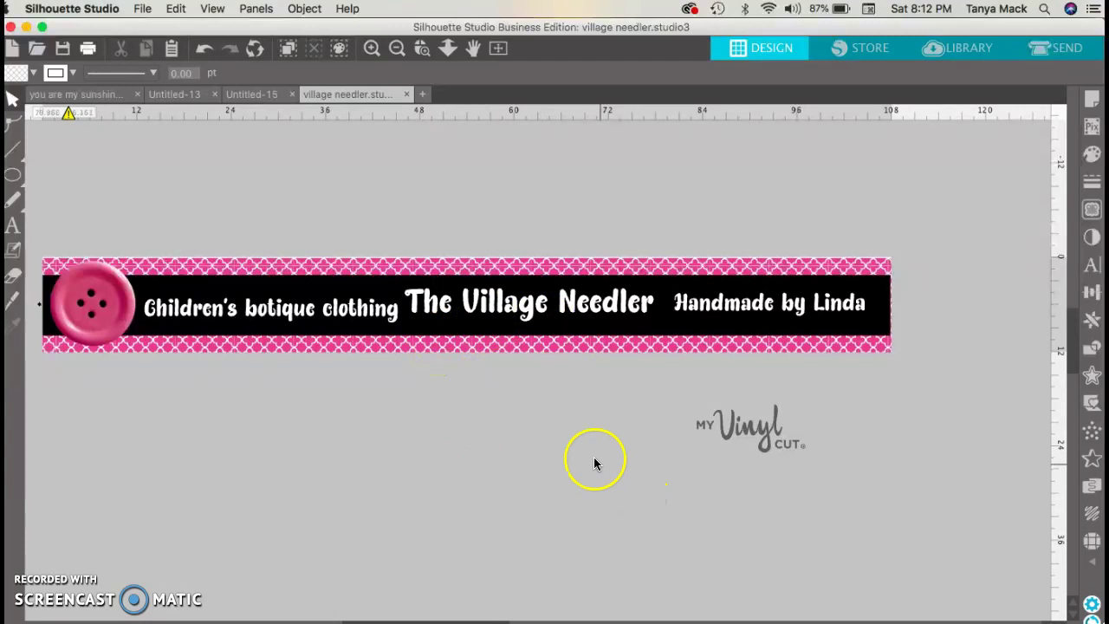
{"action": "left_click", "coordinate": [525, 351]}
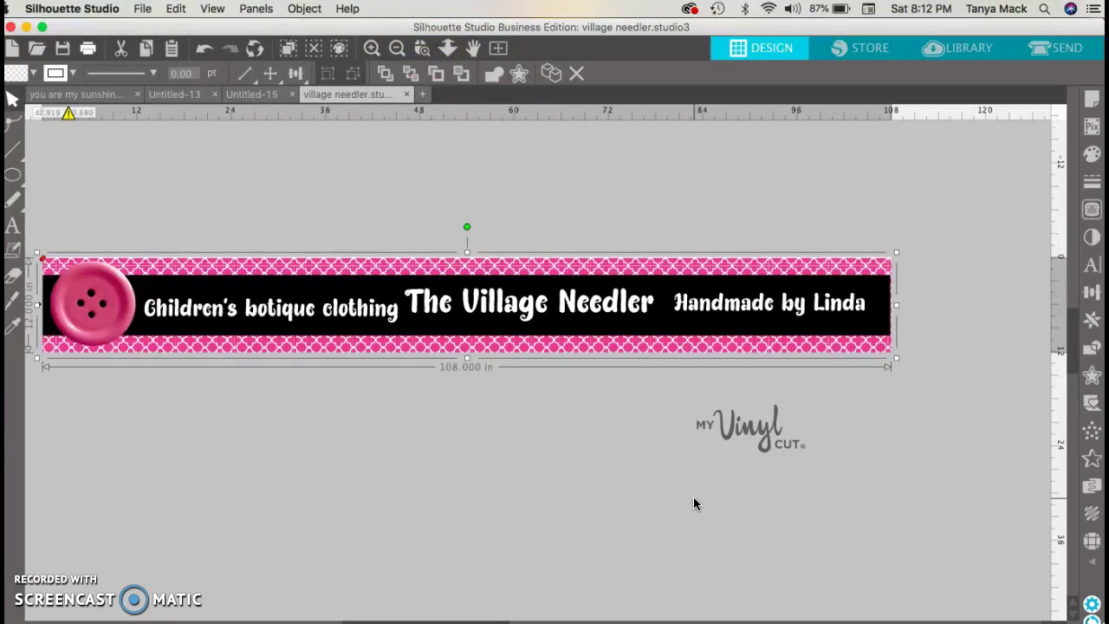
{"action": "scroll", "coordinate": [693, 501], "scroll_direction": "left", "scroll_amount": 3}
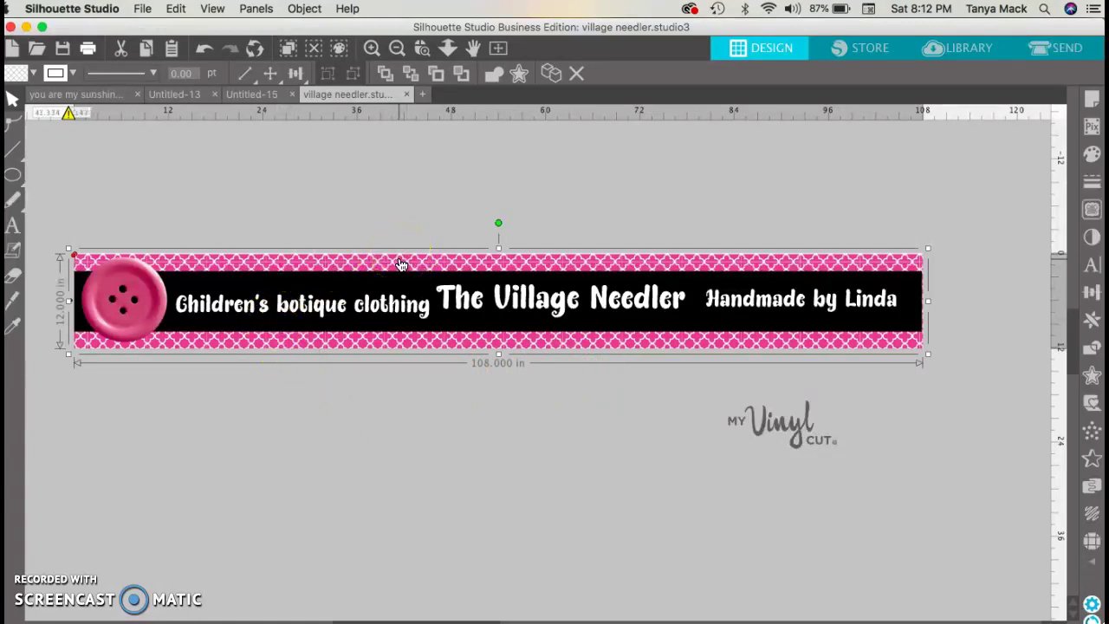
{"action": "key", "text": "Up"}
{"action": "key", "text": "Up"}
{"action": "key", "text": "Down"}
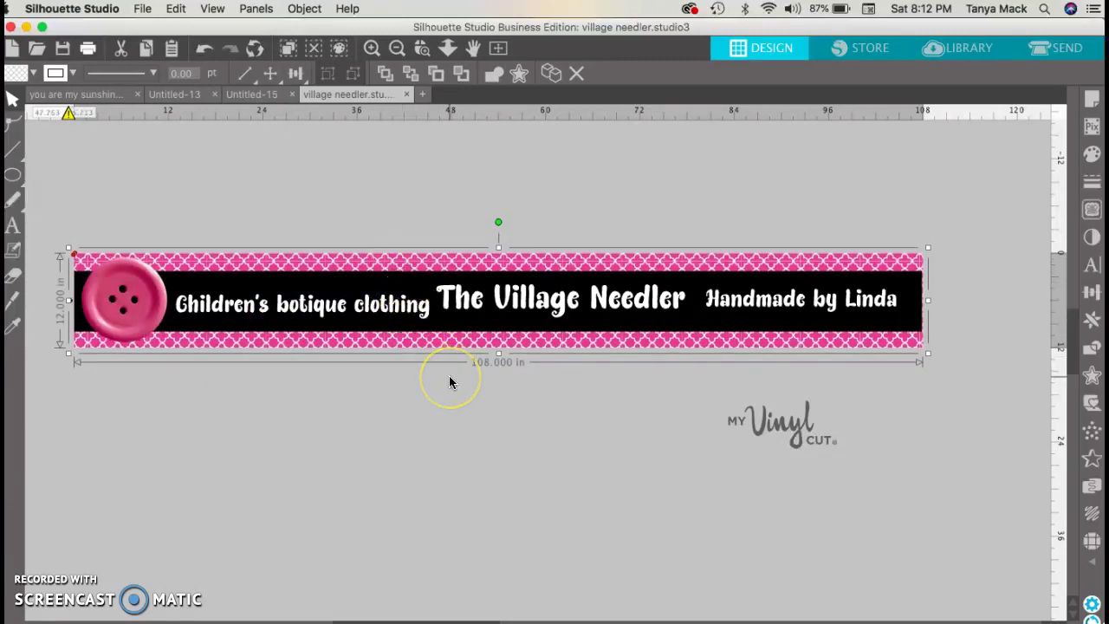